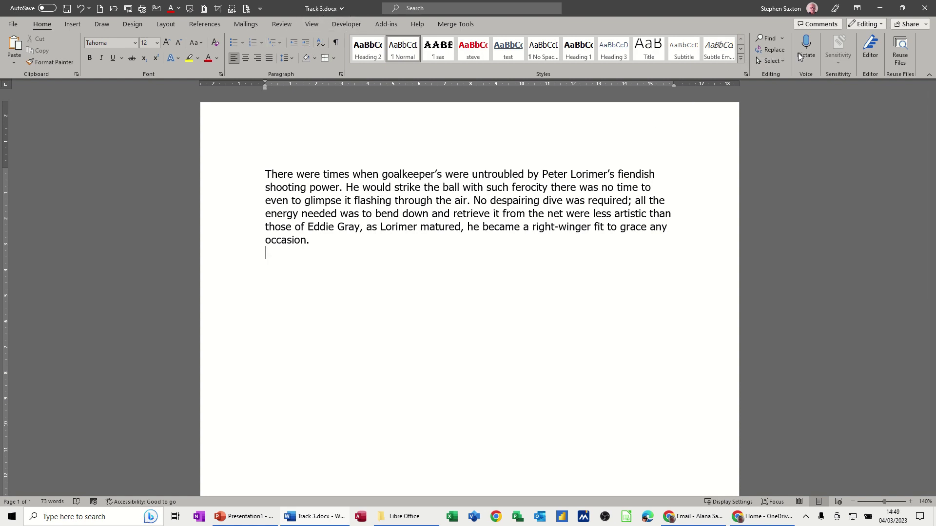
Upload Track 3.docx to OneDrive - itseasy.co.uk and email an edit link to the collaborator
{"action": "left_click", "coordinate": [908, 24]}
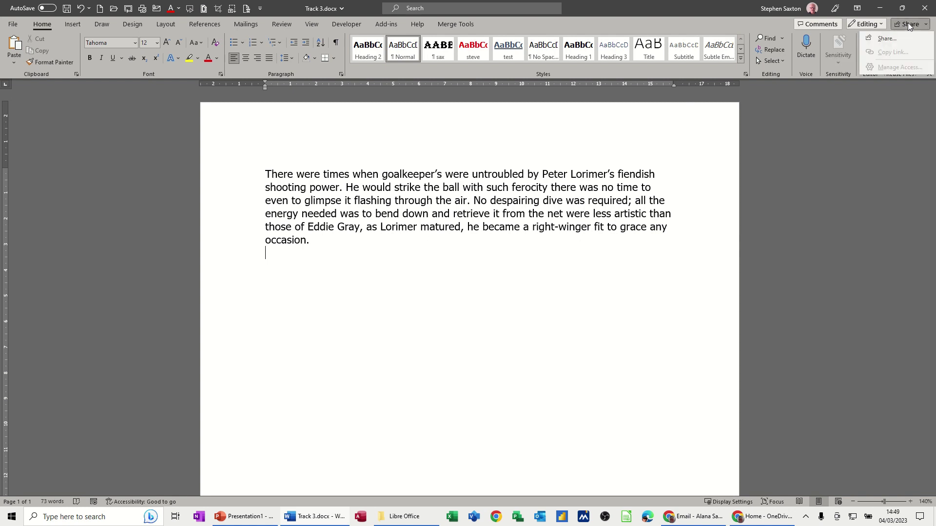
{"action": "left_click", "coordinate": [885, 41]}
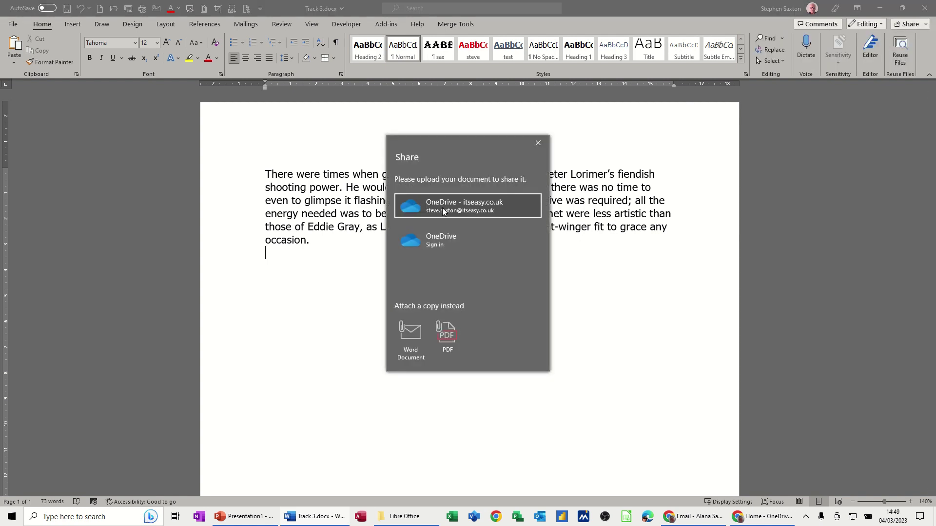
{"action": "left_click", "coordinate": [443, 210]}
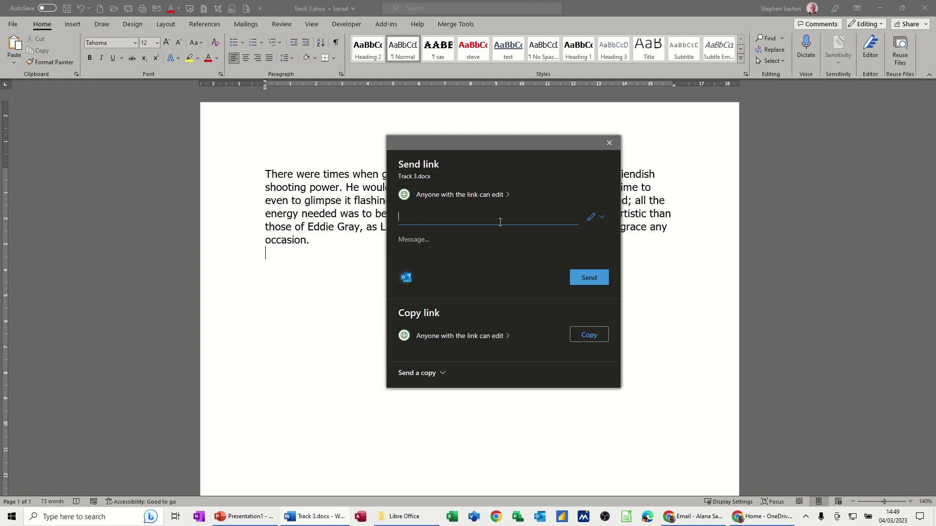
{"action": "type", "text": "Alan"}
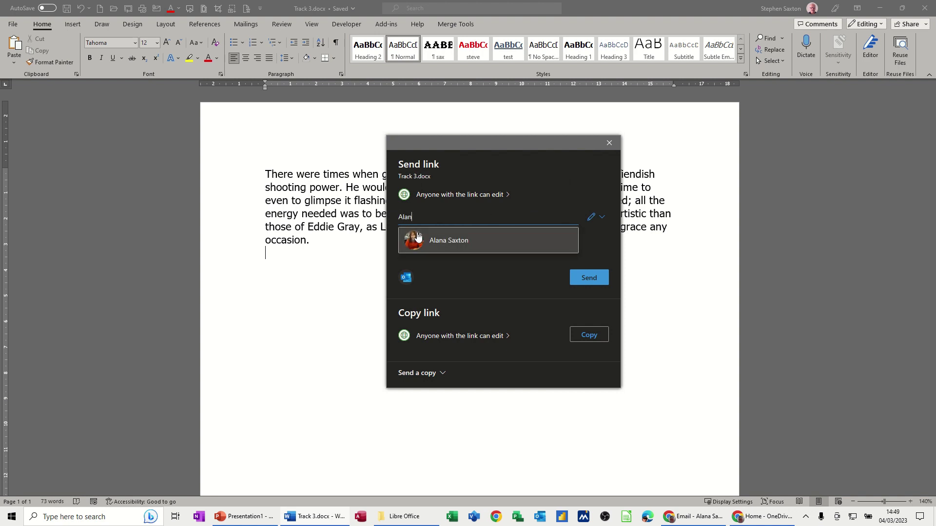
{"action": "left_click", "coordinate": [436, 241]}
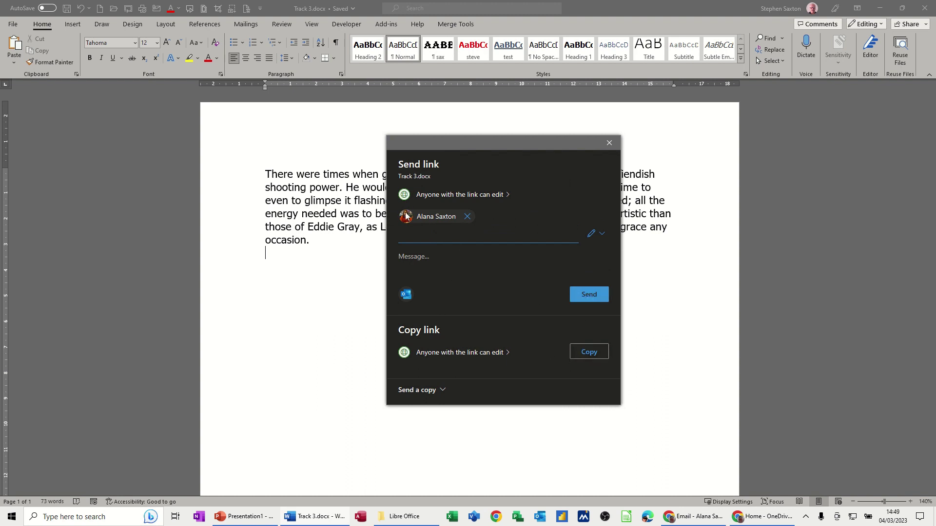
{"action": "left_click", "coordinate": [593, 296]}
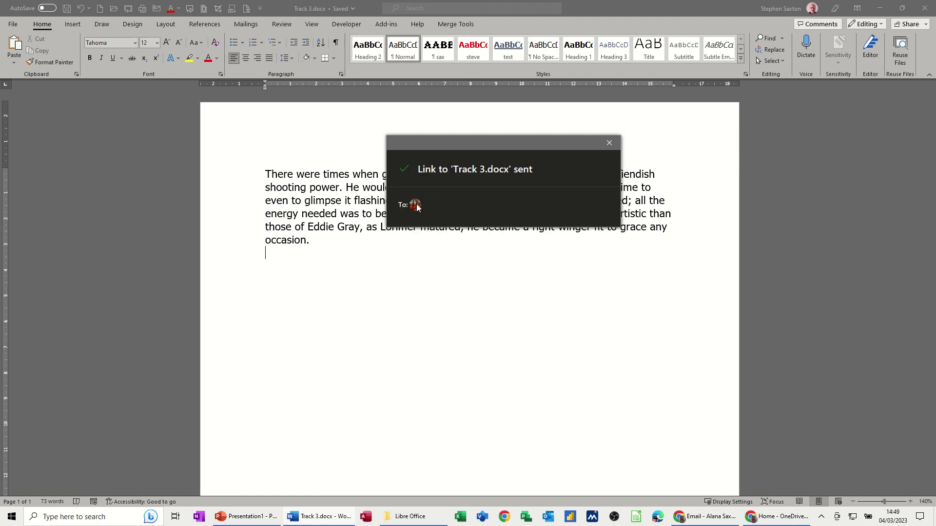
{"action": "left_click", "coordinate": [609, 144]}
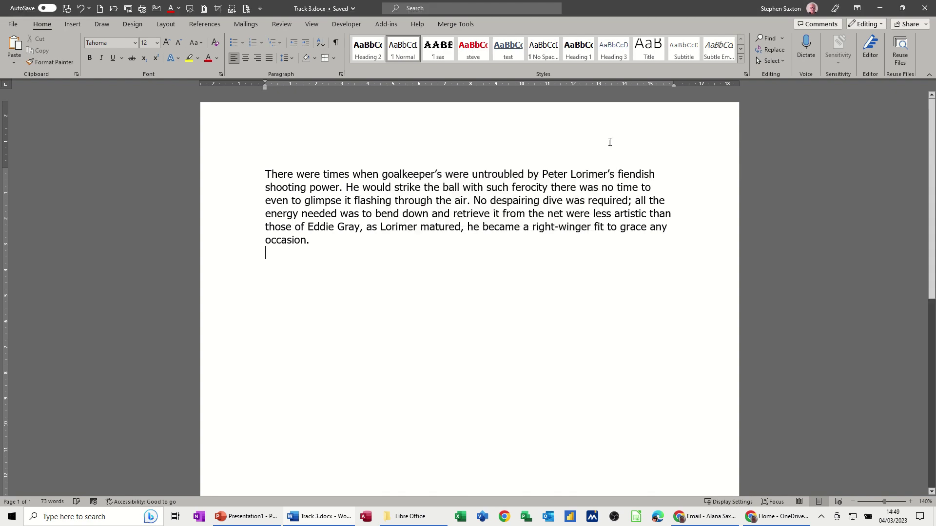
Open the share email in Outlook on the web and launch Track 3.docx in Word online
{"action": "left_click", "coordinate": [694, 517]}
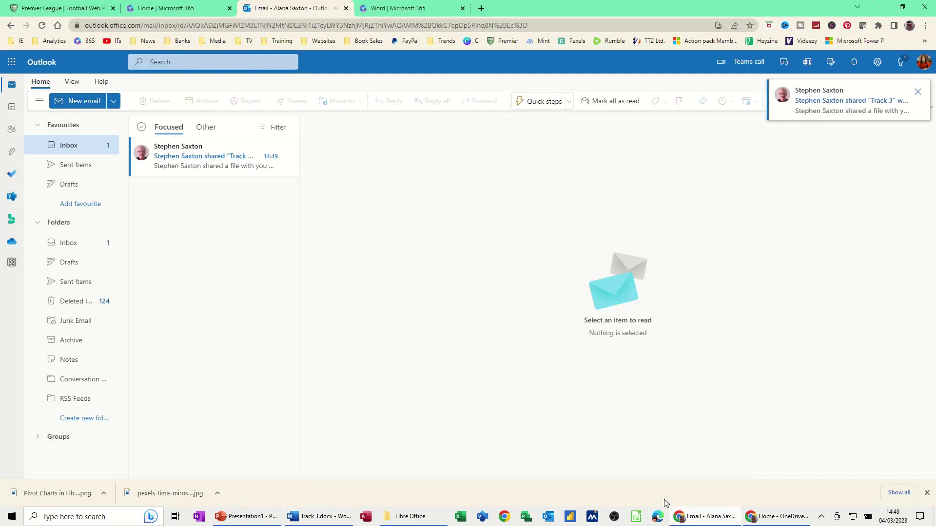
{"action": "left_click", "coordinate": [171, 162]}
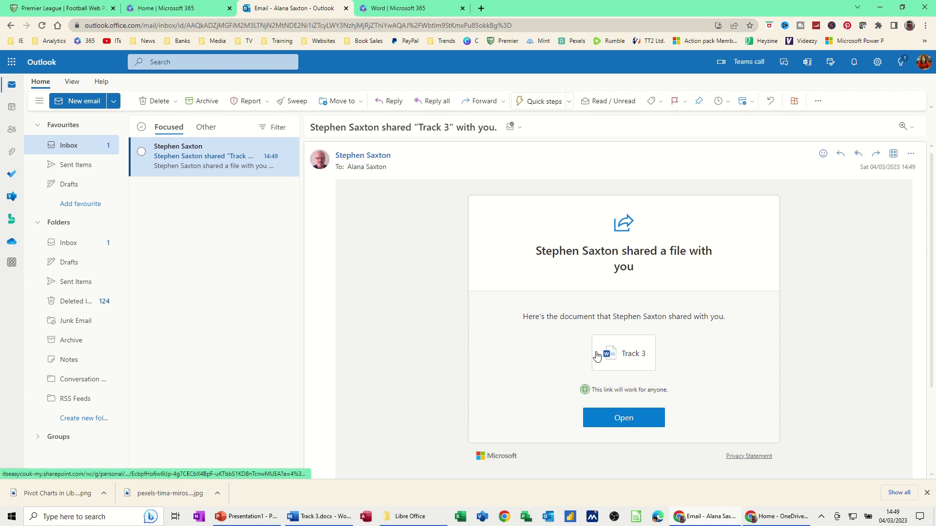
{"action": "left_click", "coordinate": [623, 354]}
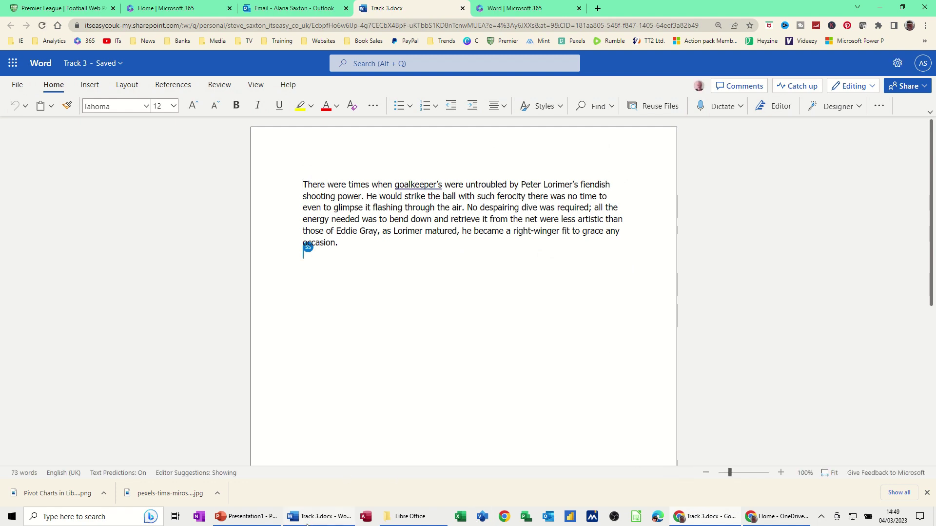
In desktop Word, set Review > Show Comments to display comments as a list
{"action": "left_click", "coordinate": [319, 516]}
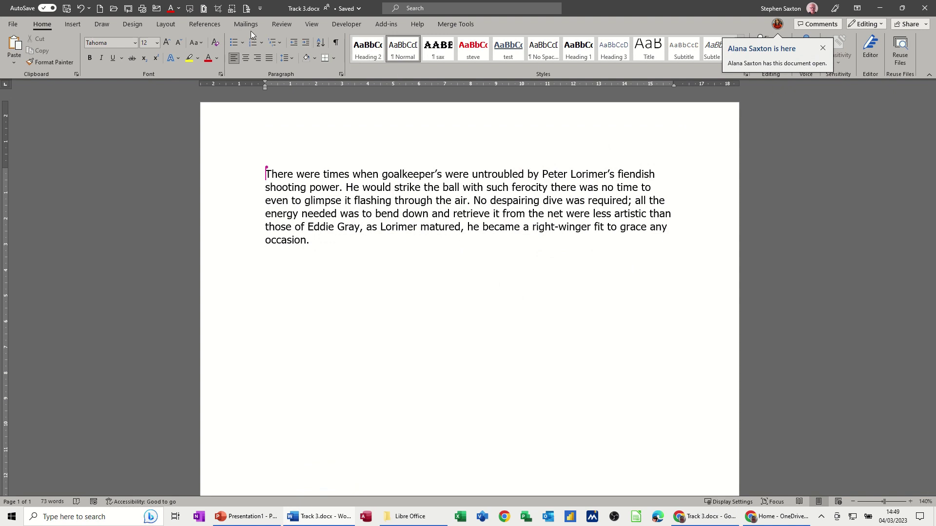
{"action": "left_click", "coordinate": [281, 24]}
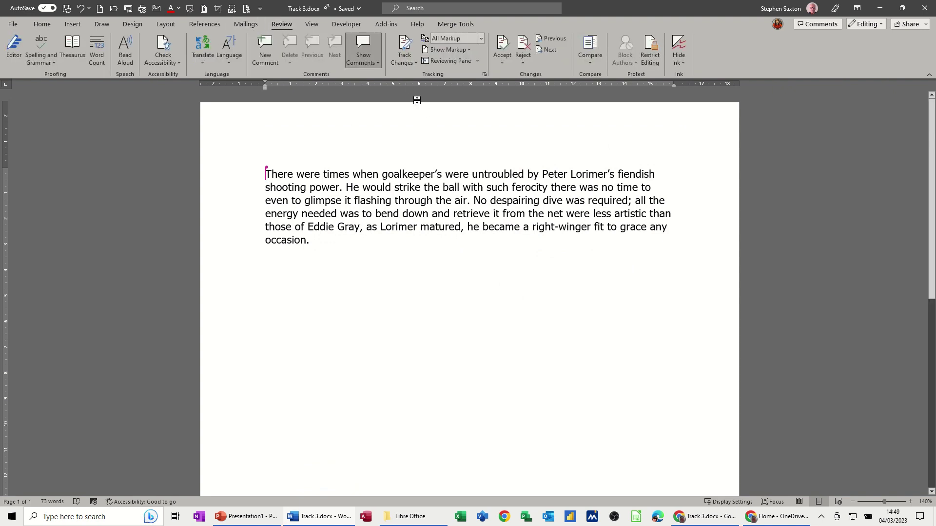
{"action": "left_click", "coordinate": [377, 63]}
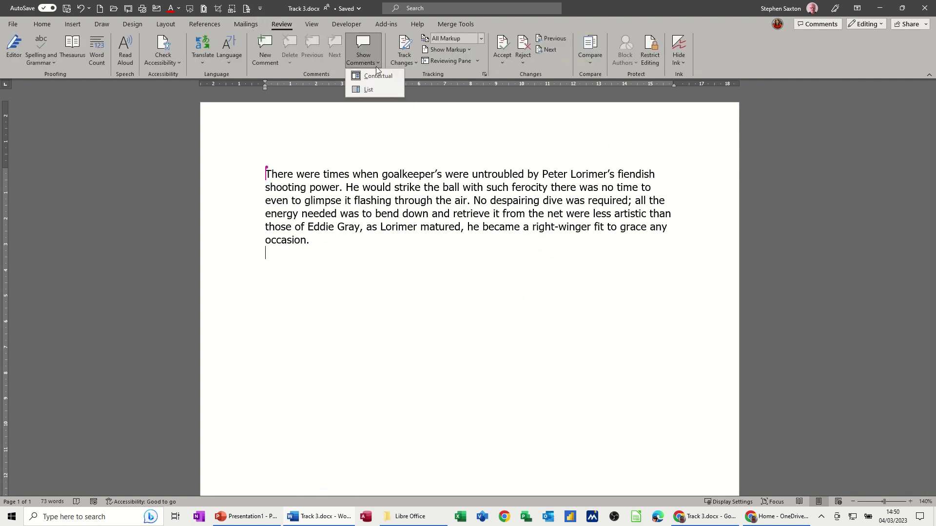
{"action": "left_click", "coordinate": [373, 90]}
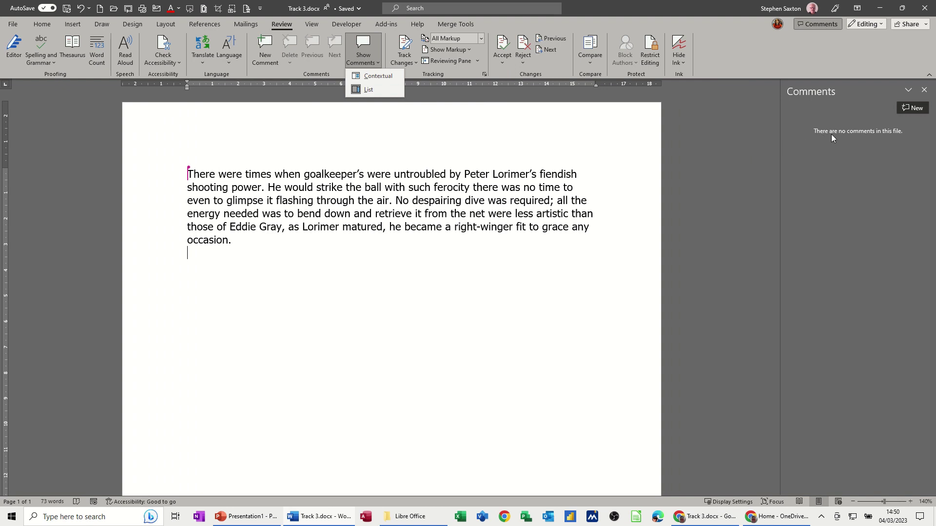
Post a new comment 'This is a mess' on the word occasion
{"action": "left_click", "coordinate": [910, 108]}
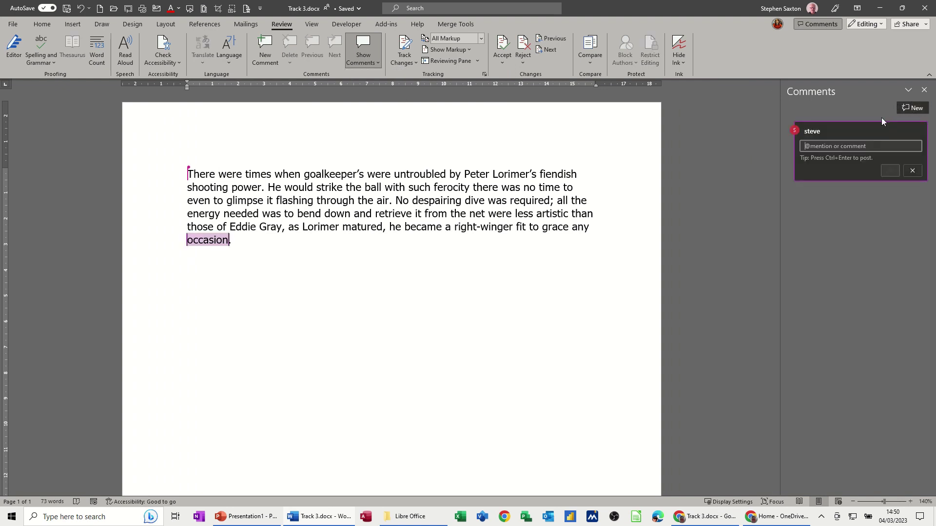
{"action": "type", "text": "T"}
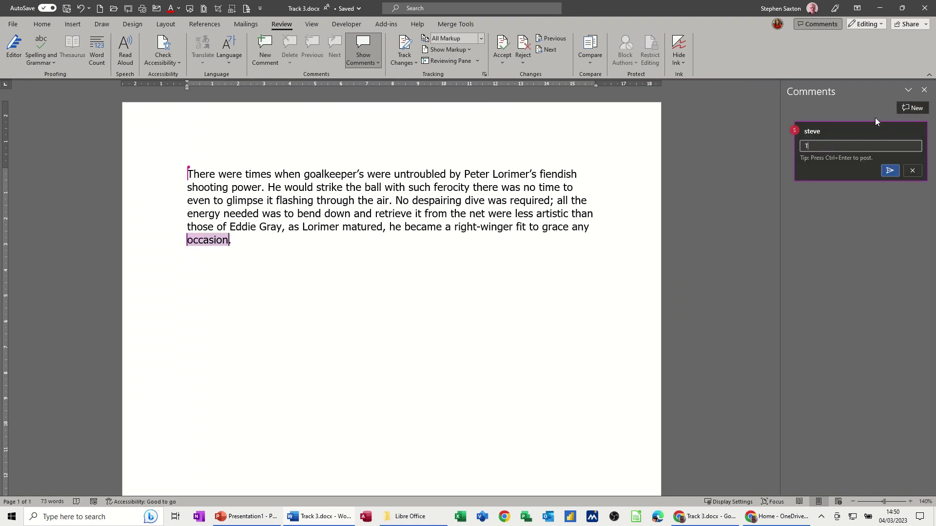
{"action": "type", "text": "his is a mess"}
{"action": "left_click", "coordinate": [889, 170]}
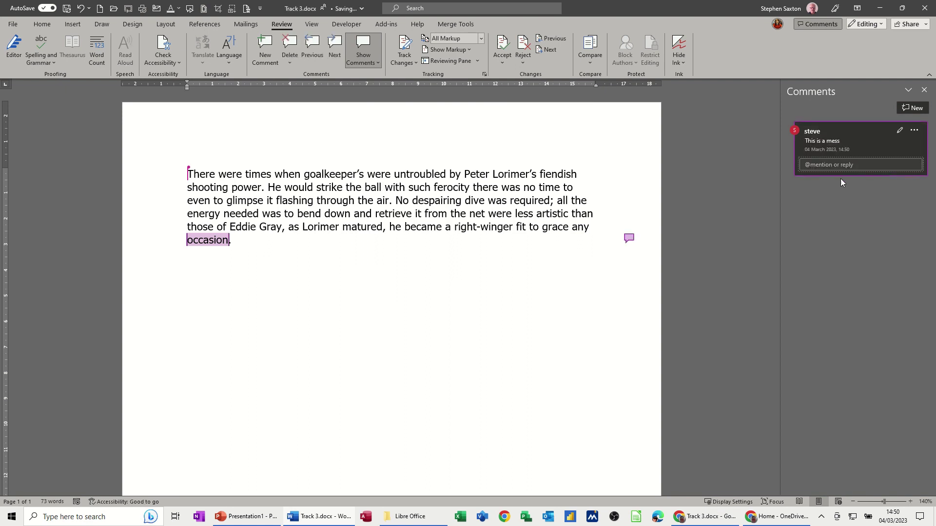
In Word online, reply 'You don;t say so' to the 'This is a mess' comment
{"action": "left_click", "coordinate": [695, 516]}
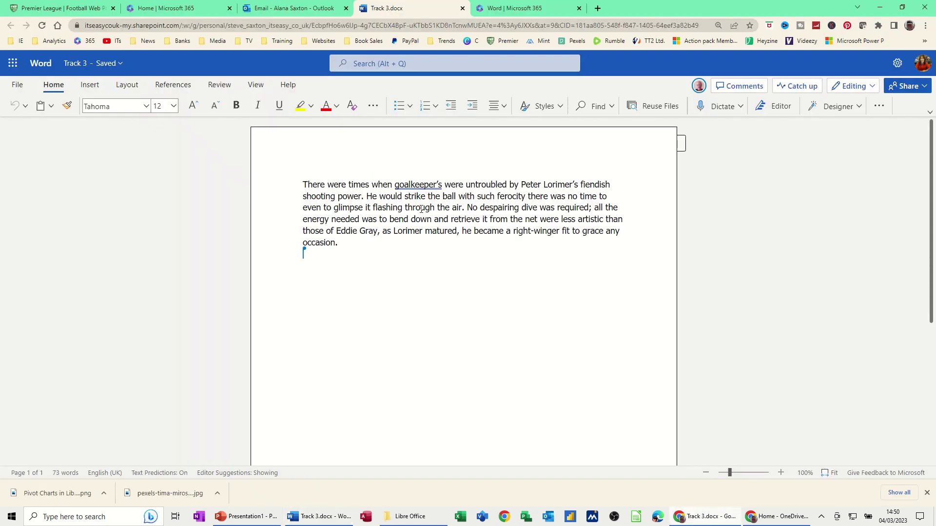
{"action": "left_click", "coordinate": [743, 87]}
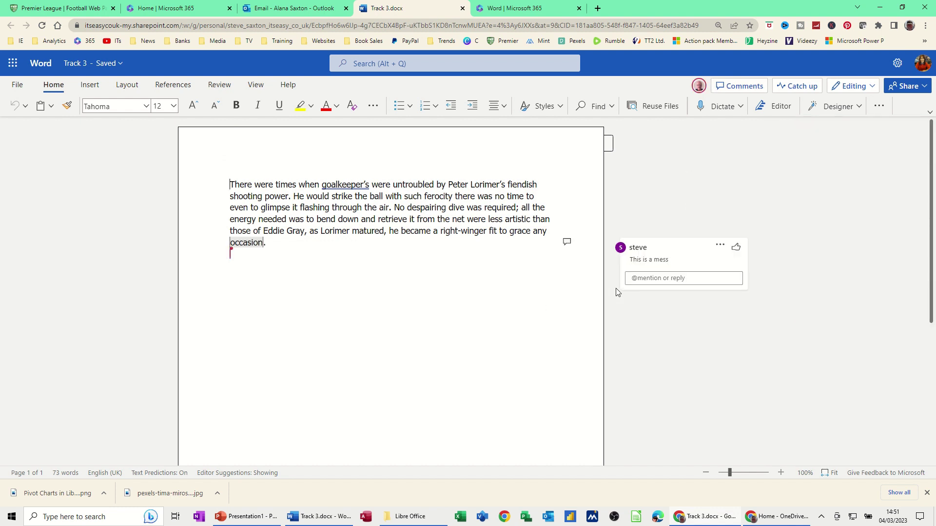
{"action": "left_click", "coordinate": [658, 278]}
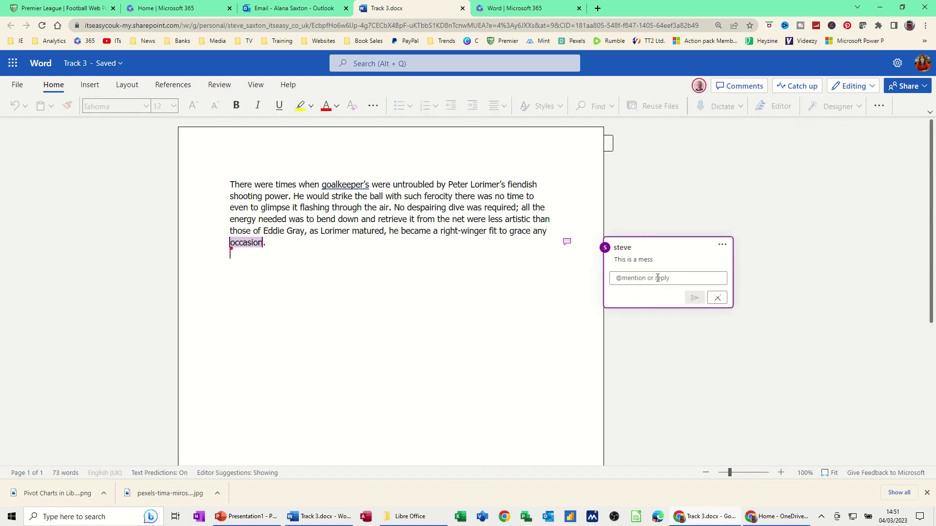
{"action": "type", "text": "You don"}
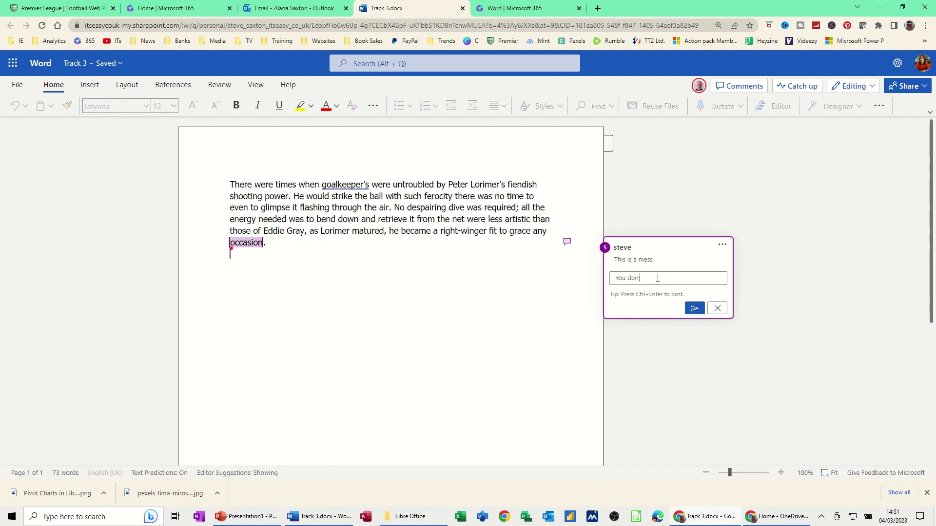
{"action": "type", "text": ";t say so"}
{"action": "left_click", "coordinate": [693, 309]}
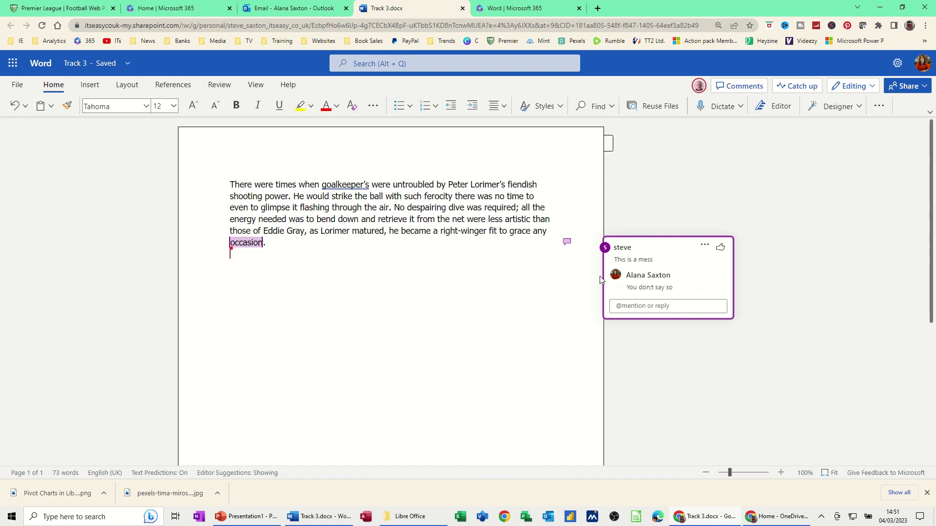
{"action": "left_click", "coordinate": [333, 520]}
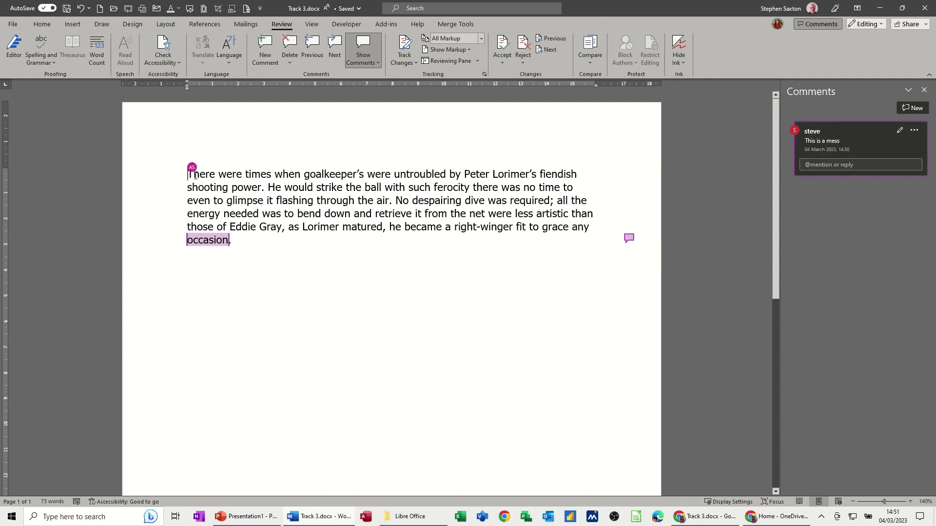
Resolve the comment thread on 'occasion', then delete the thread
{"action": "mouse_move", "coordinate": [189, 171]}
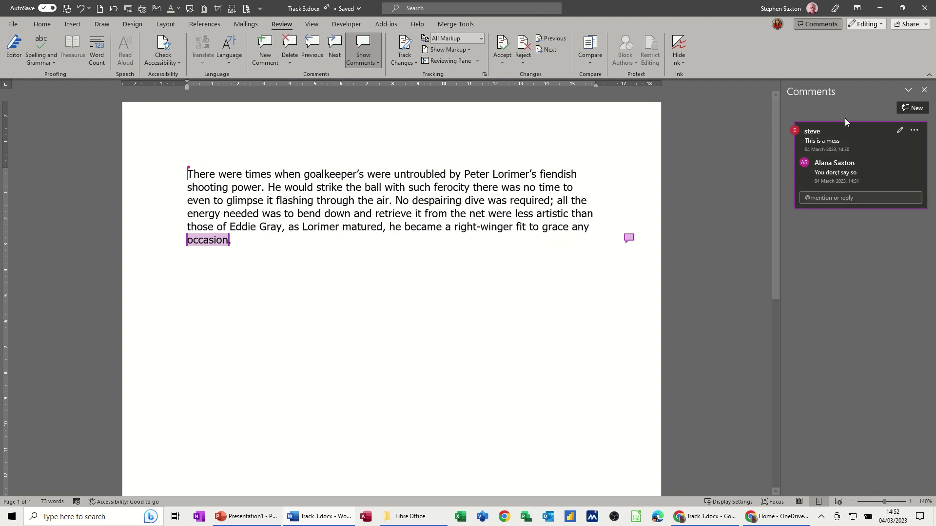
{"action": "left_click", "coordinate": [915, 131]}
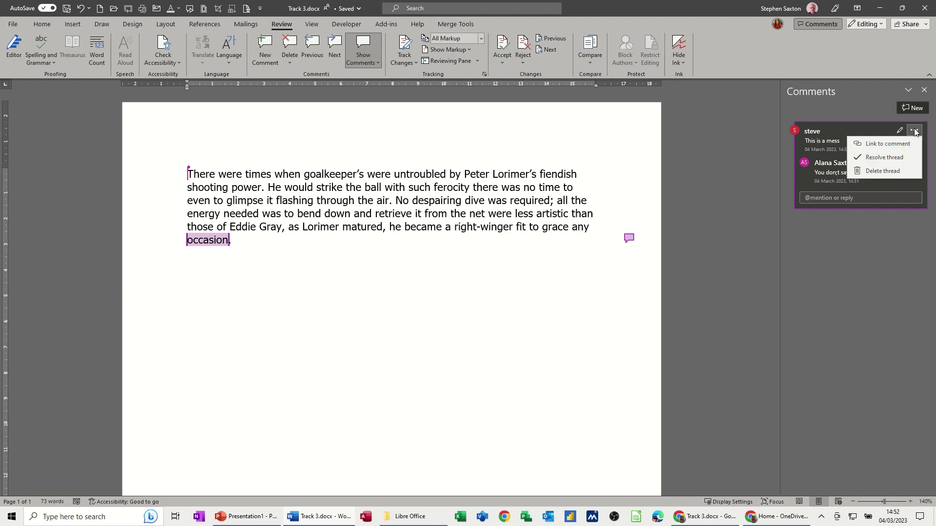
{"action": "left_click", "coordinate": [876, 158]}
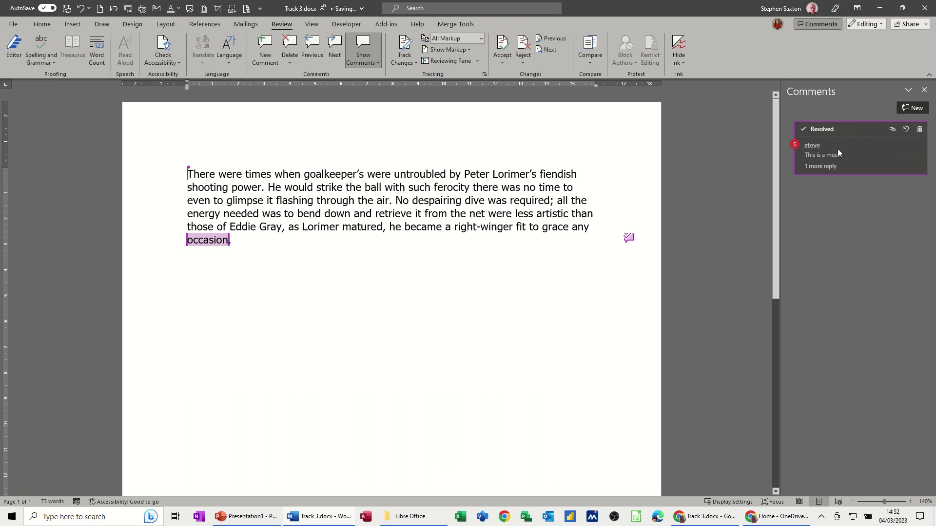
{"action": "left_click", "coordinate": [918, 129]}
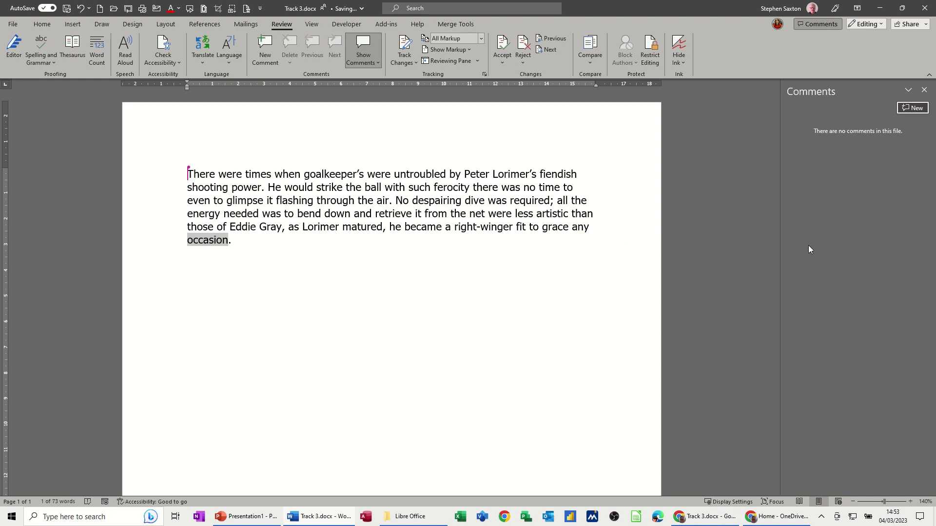
{"action": "left_click", "coordinate": [691, 517]}
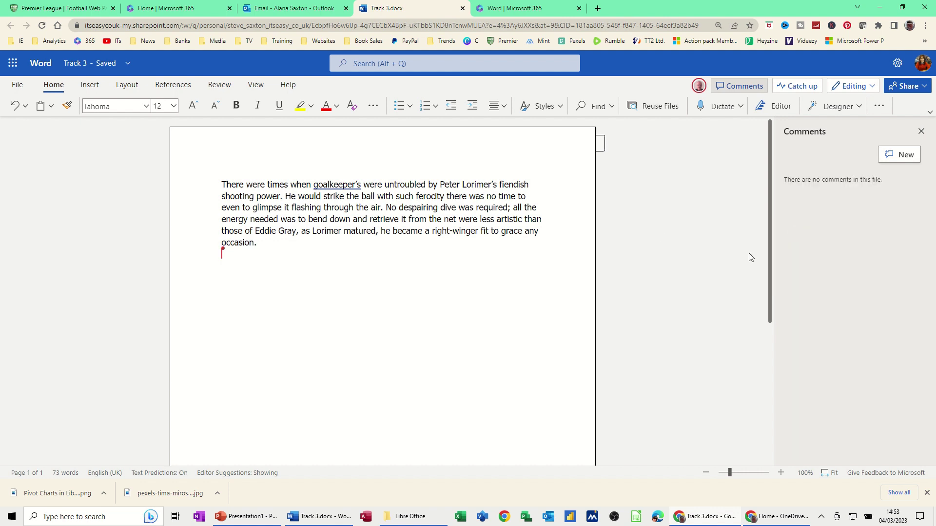
In Word online, close the Comments pane and insert 'Test' before 'No despairing'
{"action": "left_click", "coordinate": [920, 133]}
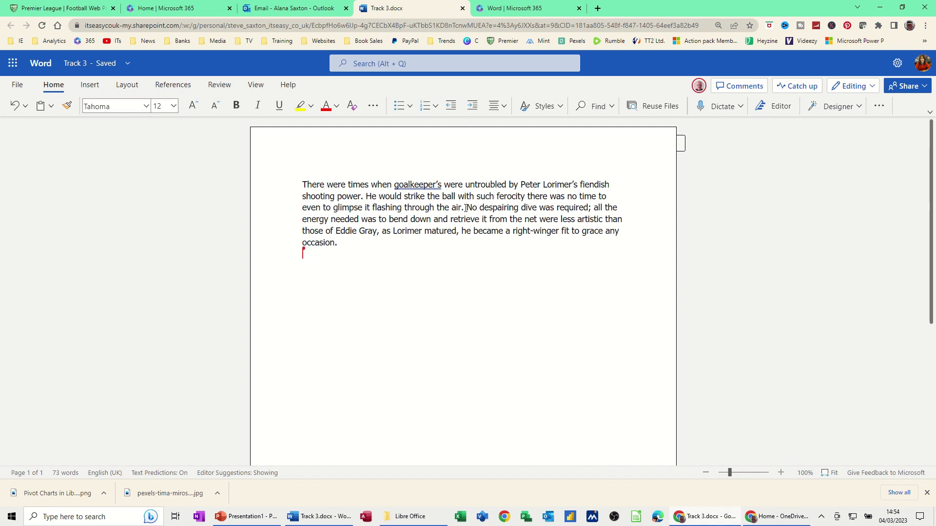
{"action": "left_click", "coordinate": [465, 208]}
{"action": "type", "text": "Test"}
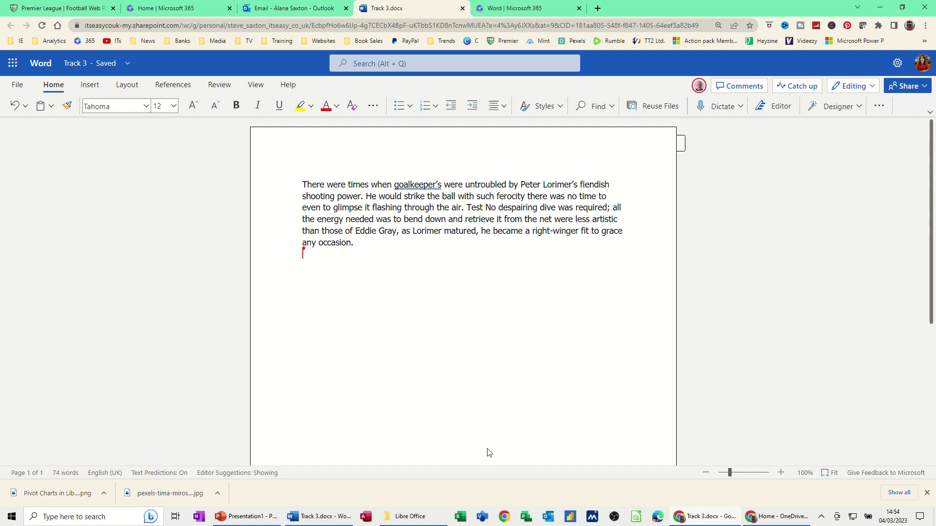
{"action": "left_click", "coordinate": [336, 522]}
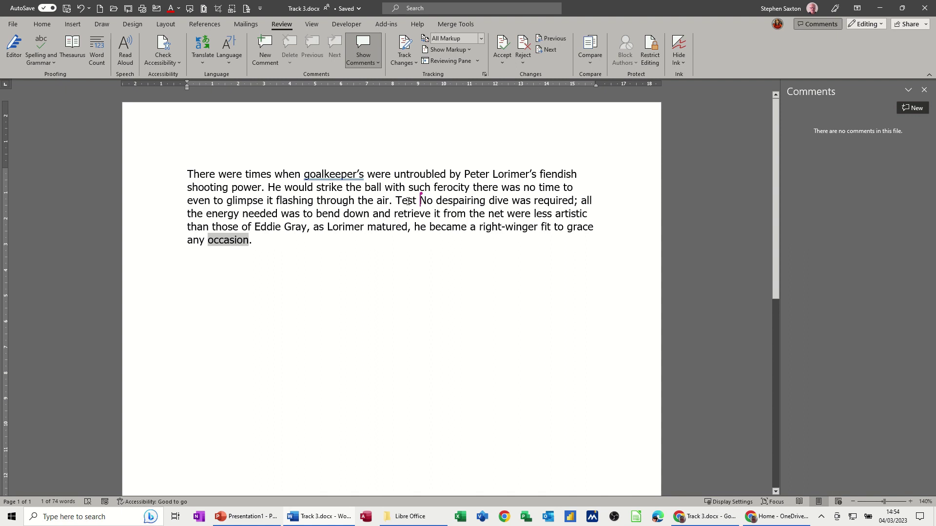
Replace the selected word 'occasion' with 'Testing'
{"action": "type", "text": "Testing"}
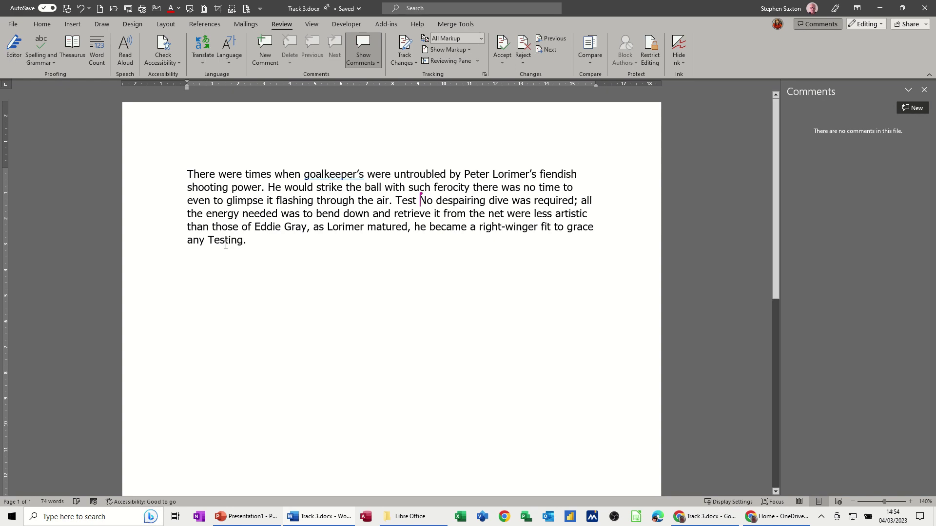
{"action": "key", "text": "alt+Tab"}
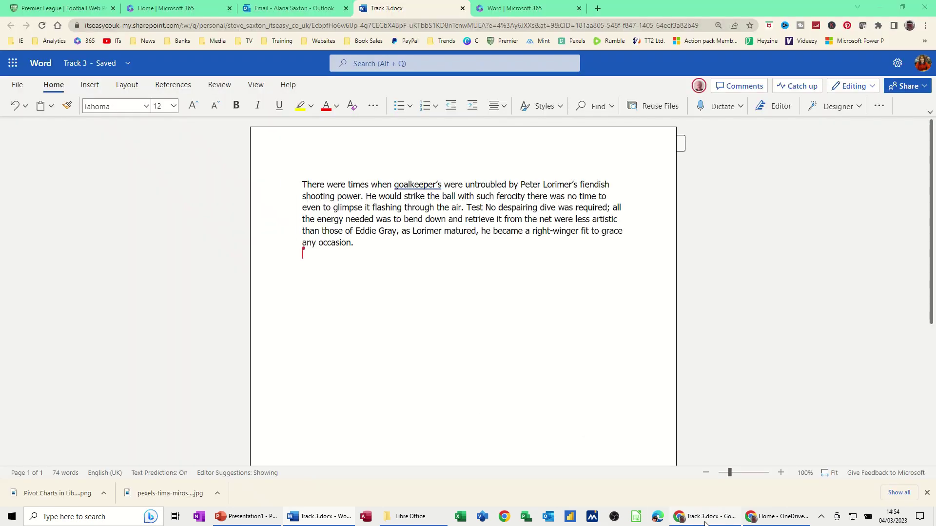
{"action": "mouse_move", "coordinate": [351, 244]}
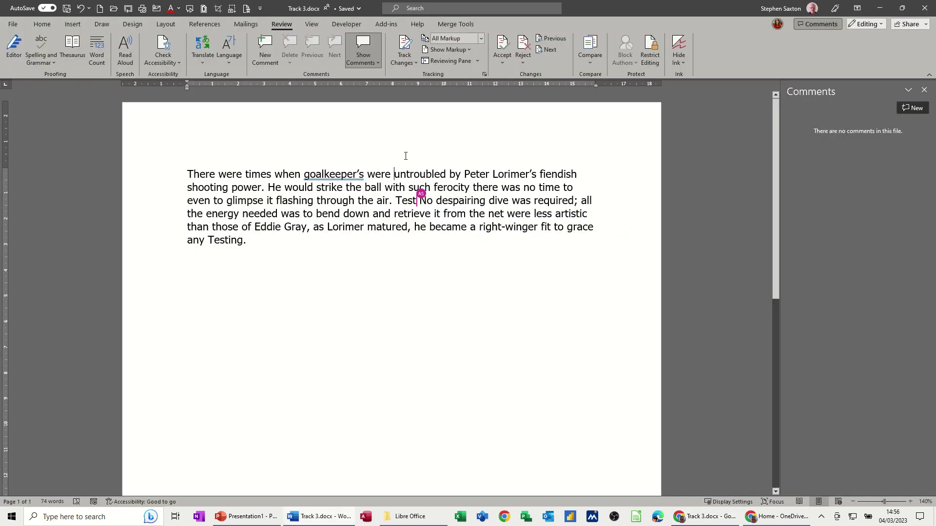
Turn on Track Changes for everyone and delete 'untroubled' as a tracked change
{"action": "left_click", "coordinate": [407, 56]}
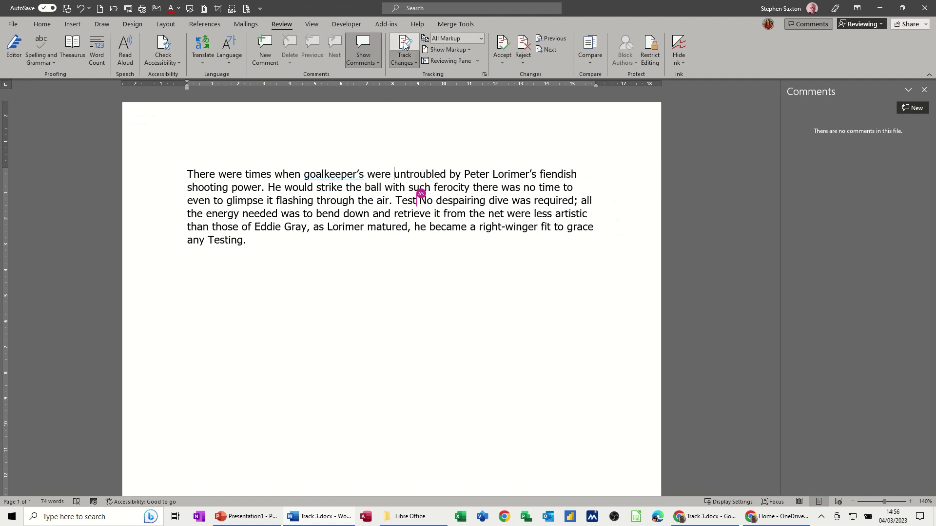
{"action": "left_click", "coordinate": [414, 63]}
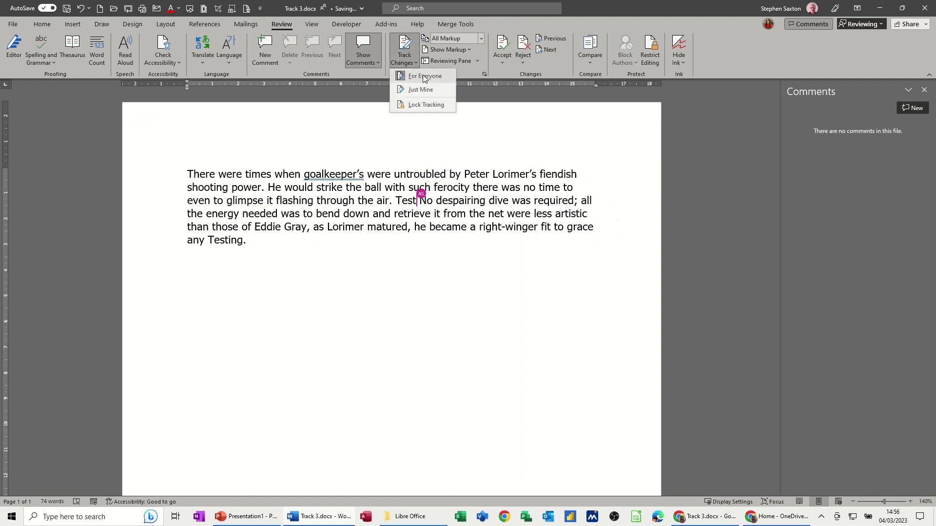
{"action": "left_click", "coordinate": [400, 44]}
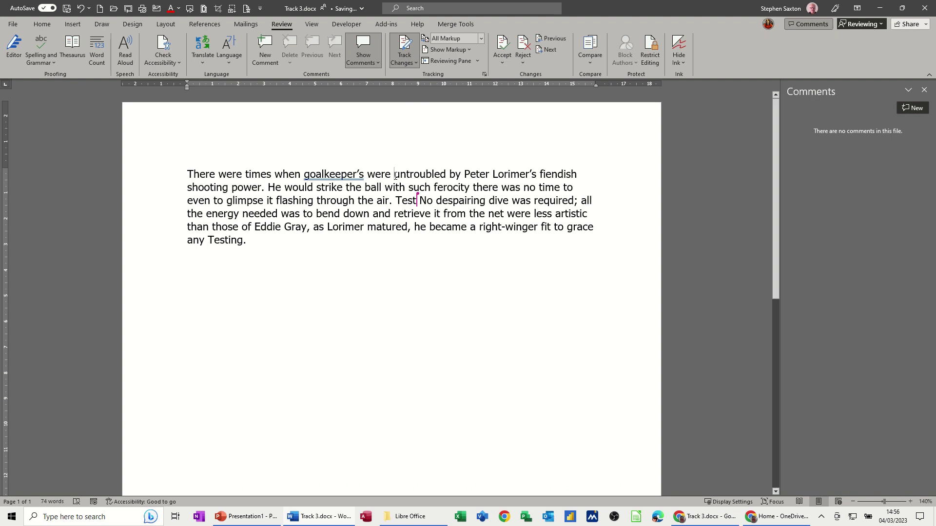
{"action": "left_click_drag", "start_coordinate": [395, 176], "coordinate": [444, 176]}
{"action": "key", "text": "Delete"}
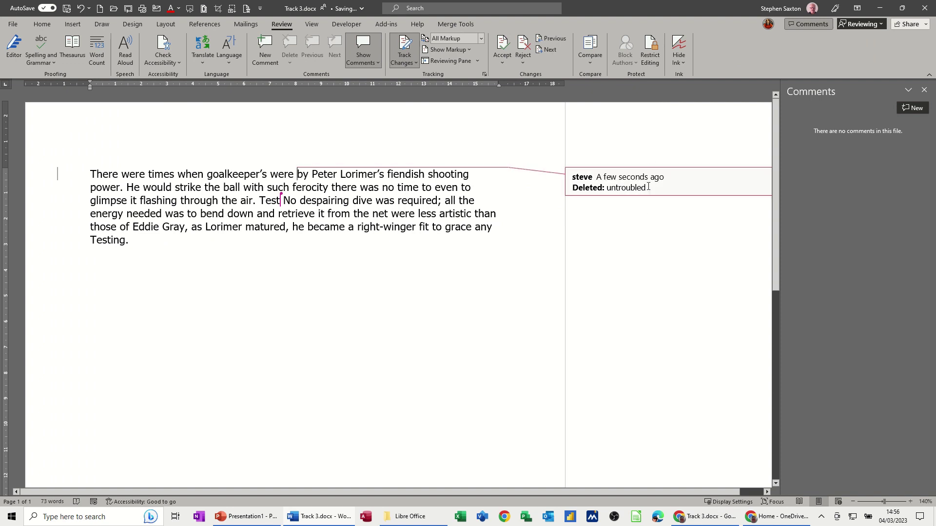
Switch markup display to inline revisions, then to formatting-only balloons
{"action": "left_click", "coordinate": [471, 50]}
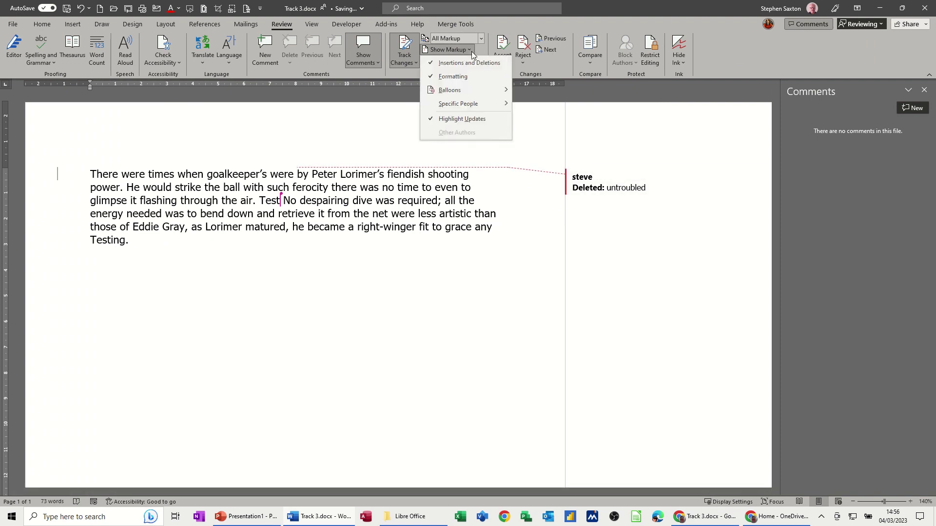
{"action": "mouse_move", "coordinate": [469, 89]}
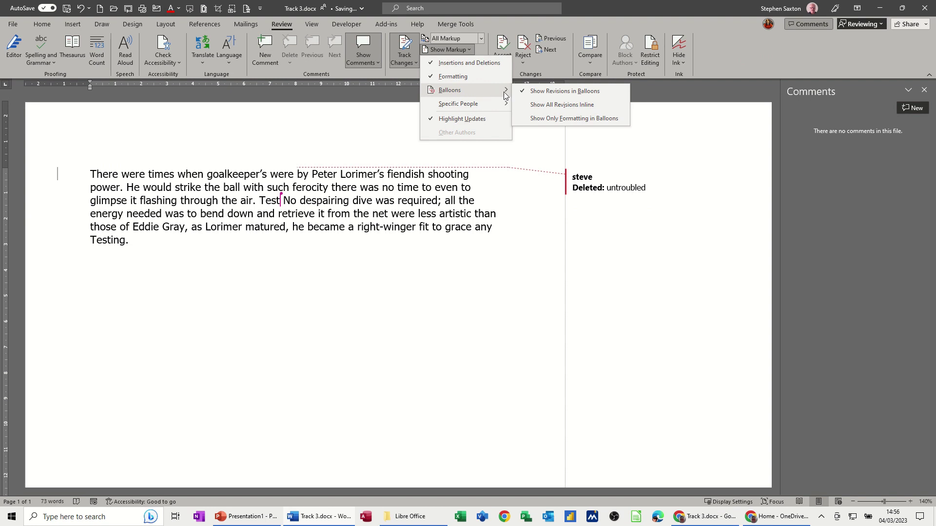
{"action": "left_click", "coordinate": [545, 105]}
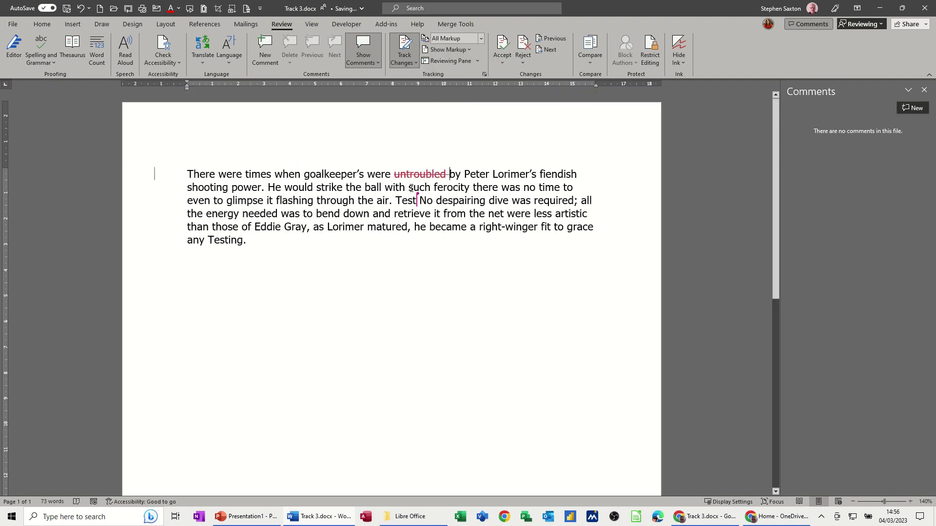
{"action": "left_click", "coordinate": [470, 50]}
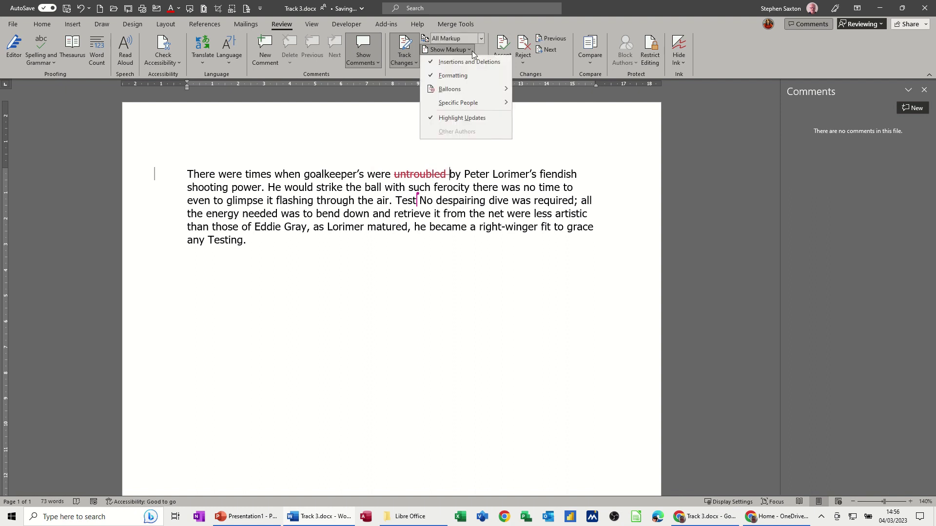
{"action": "mouse_move", "coordinate": [489, 91]}
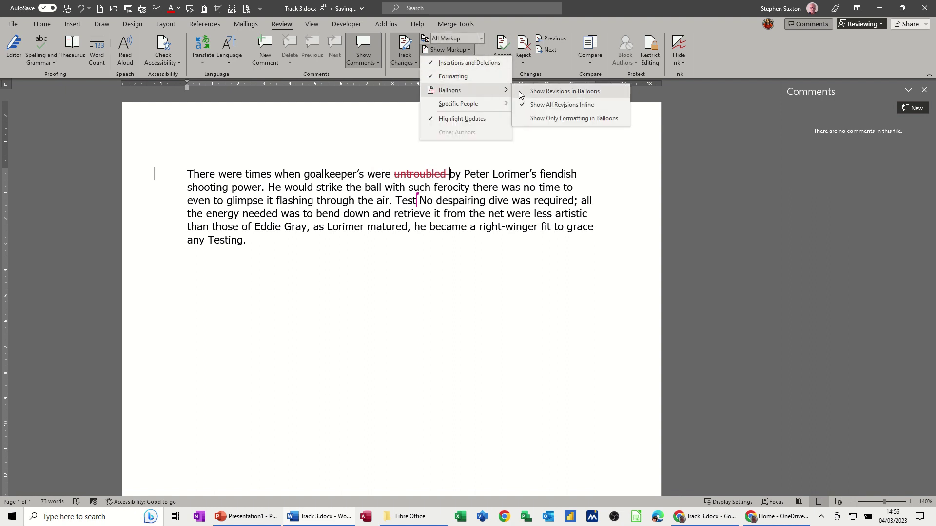
{"action": "left_click", "coordinate": [543, 118]}
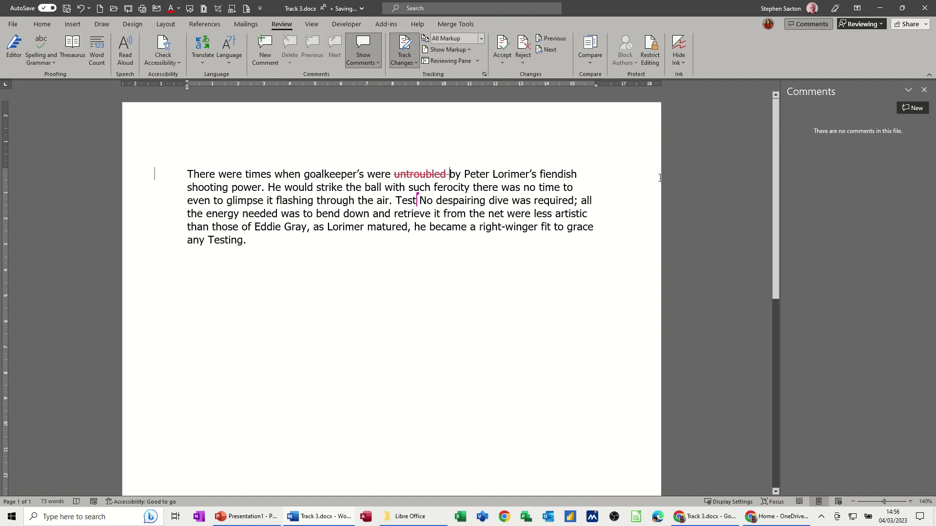
Restore revisions in balloons so the 'untroubled' deletion shows in the margin
{"action": "left_click", "coordinate": [448, 50]}
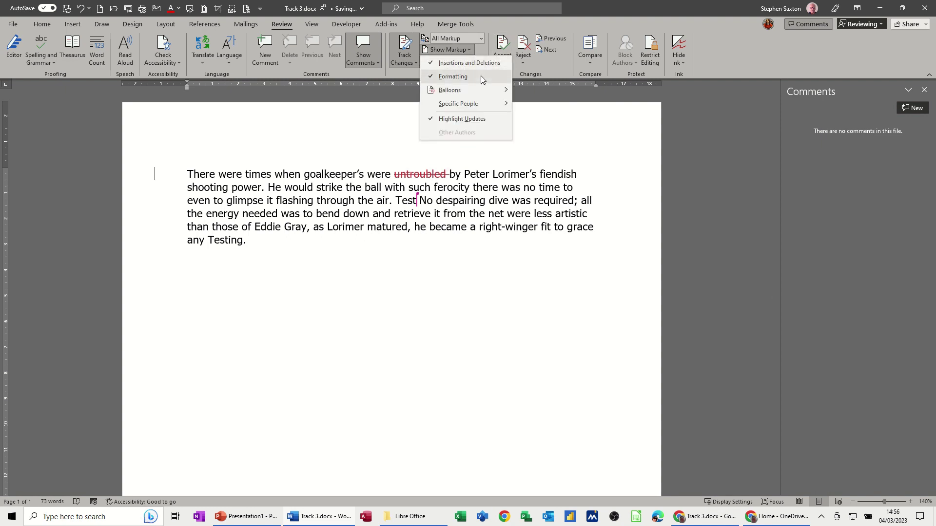
{"action": "mouse_move", "coordinate": [488, 91]}
{"action": "left_click", "coordinate": [526, 91]}
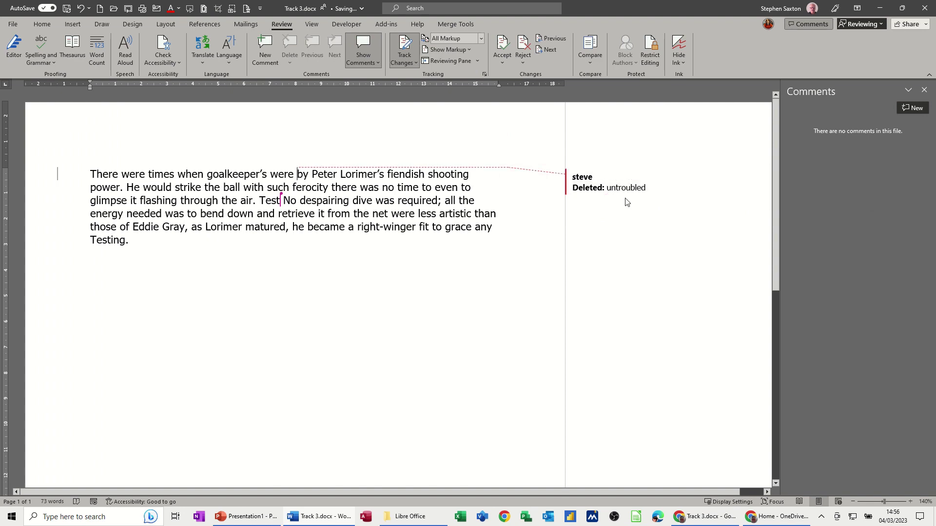
{"action": "mouse_move", "coordinate": [705, 515]}
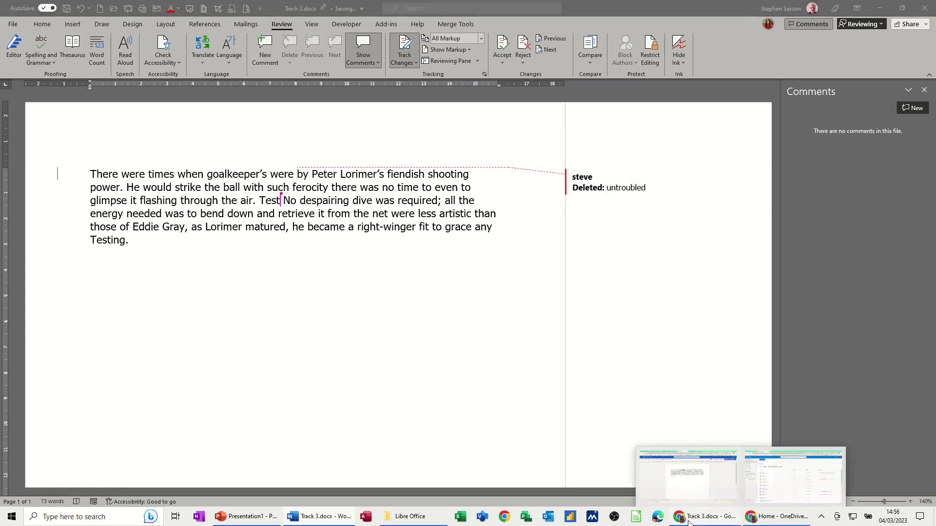
{"action": "left_click", "coordinate": [641, 446]}
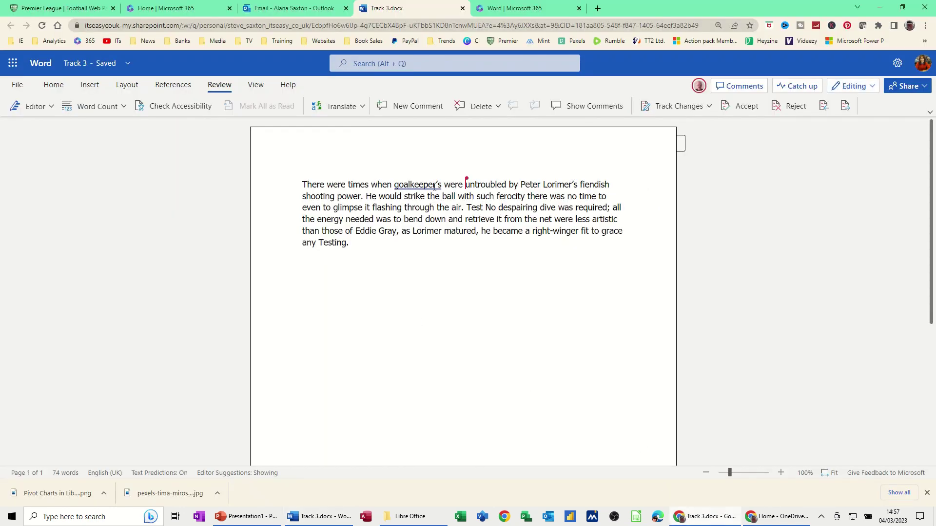
In Word online, track changes for everyone and delete 'Lorimer’s' as a tracked change
{"action": "mouse_move", "coordinate": [472, 183]}
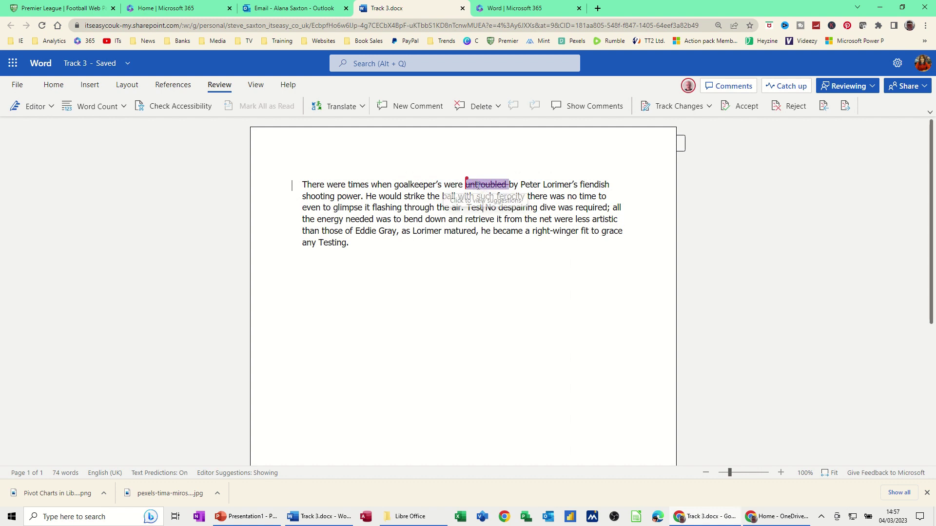
{"action": "left_click", "coordinate": [689, 107]}
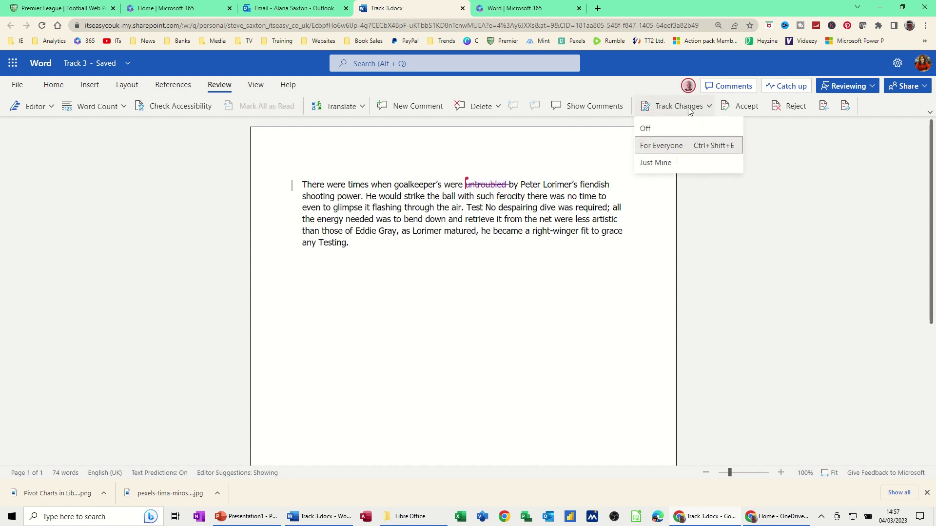
{"action": "left_click", "coordinate": [653, 147]}
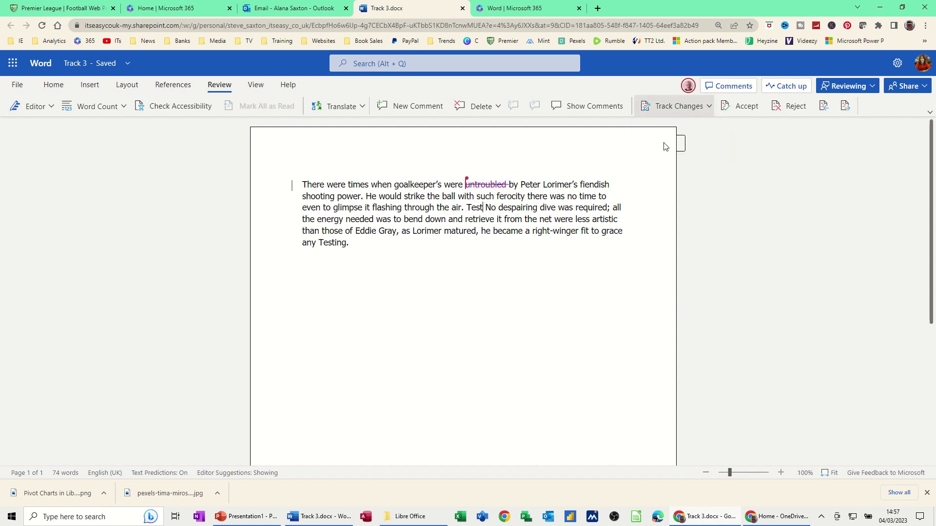
{"action": "double_click", "coordinate": [558, 186]}
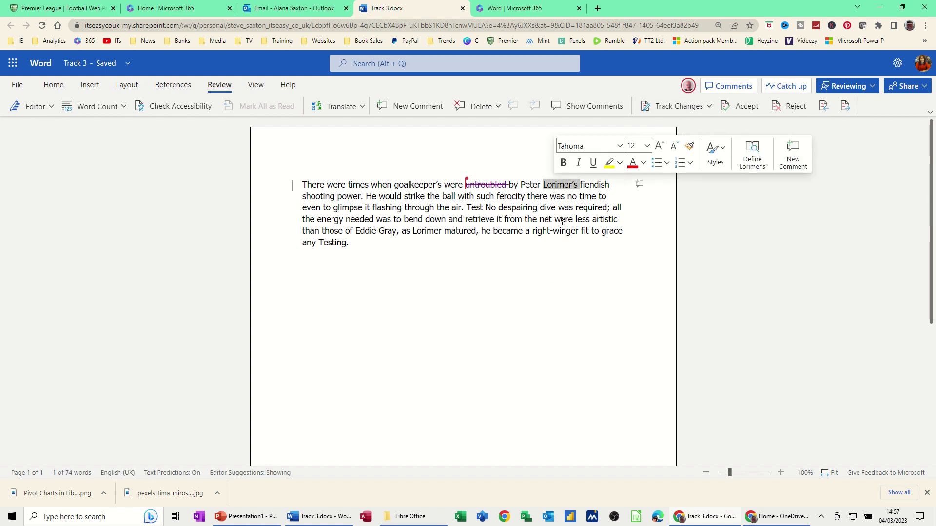
{"action": "key", "text": "Delete"}
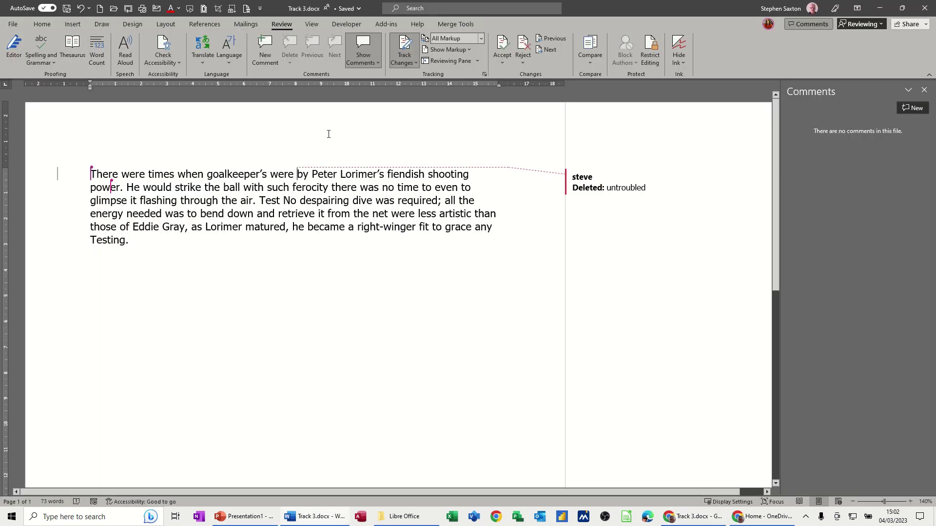
Grant the co-author direct access to Track 3.docx with notification, then return to the browser copy
{"action": "left_click", "coordinate": [926, 25]}
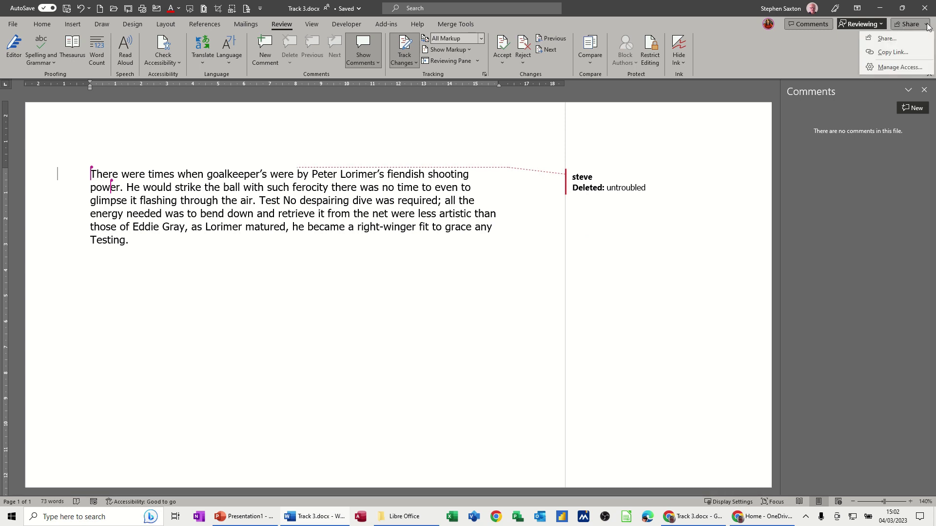
{"action": "left_click", "coordinate": [888, 68]}
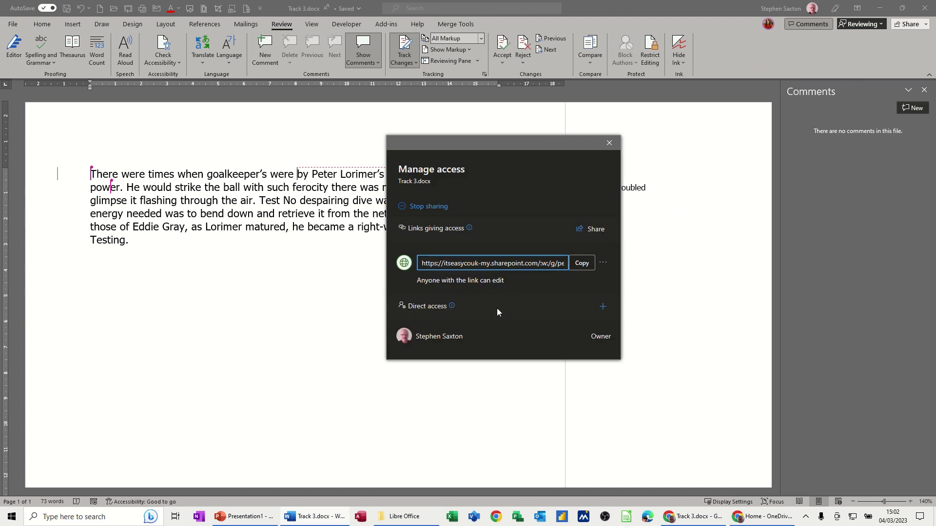
{"action": "left_click", "coordinate": [603, 307]}
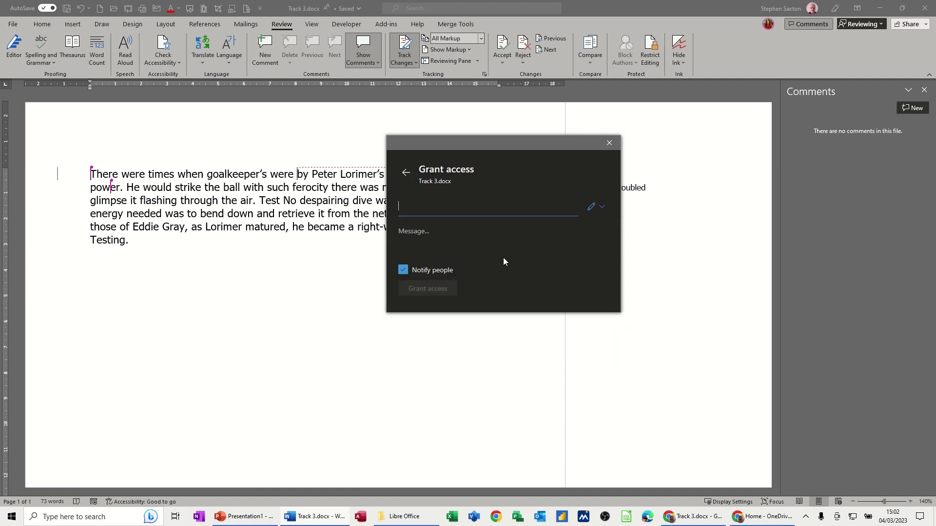
{"action": "type", "text": "alan"}
{"action": "left_click", "coordinate": [452, 232]}
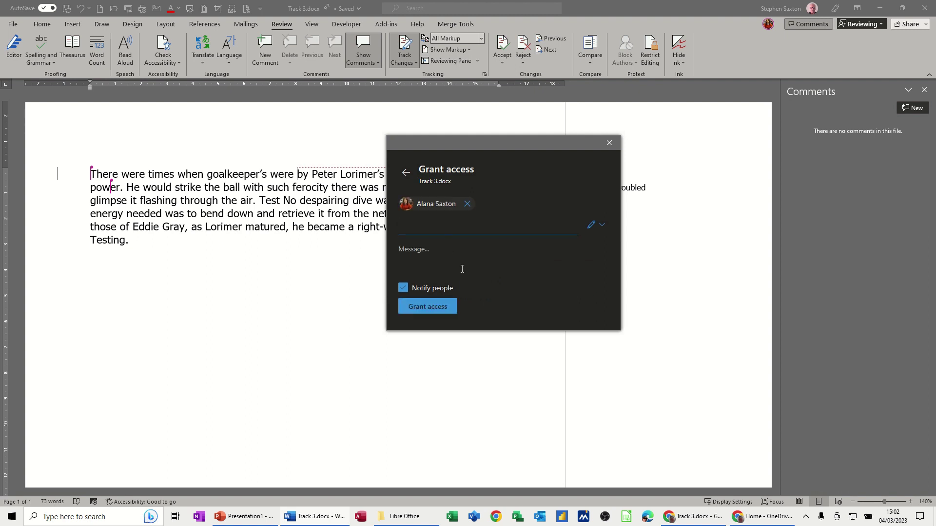
{"action": "left_click", "coordinate": [425, 306]}
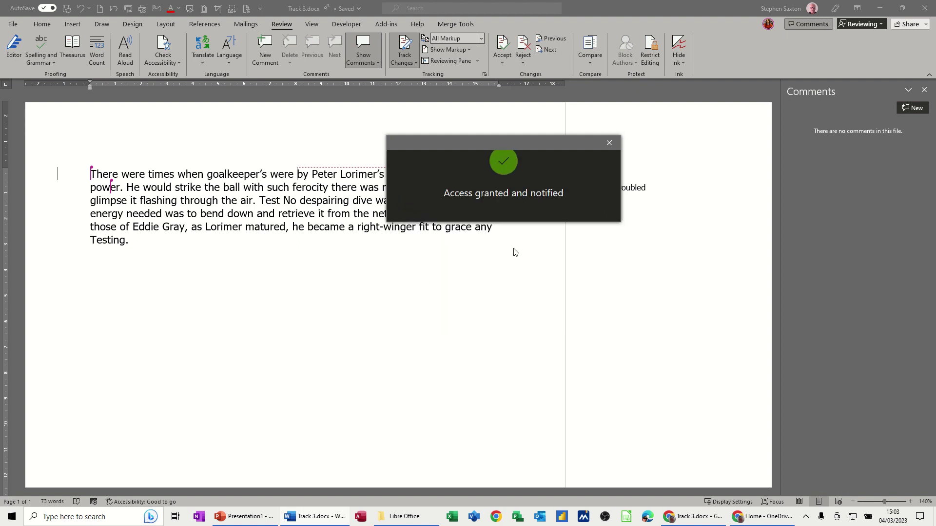
{"action": "left_click", "coordinate": [609, 143]}
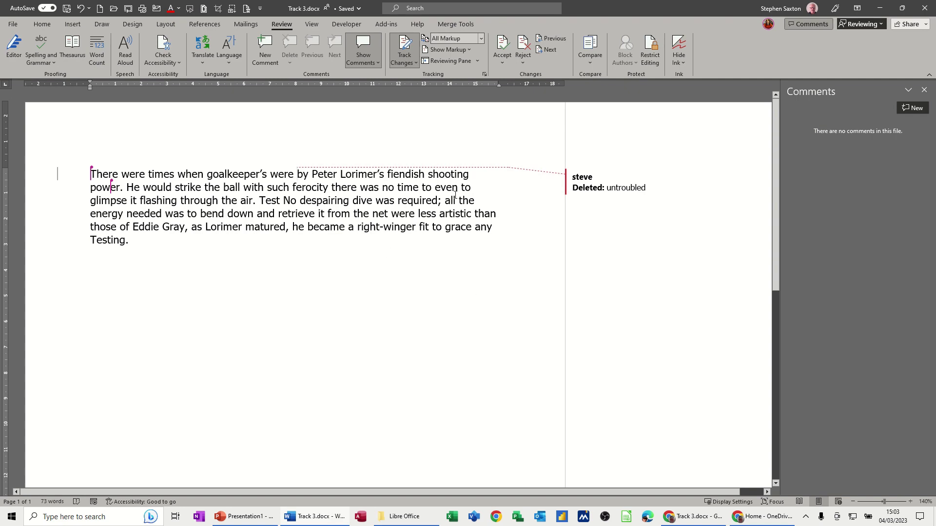
{"action": "mouse_move", "coordinate": [683, 523]}
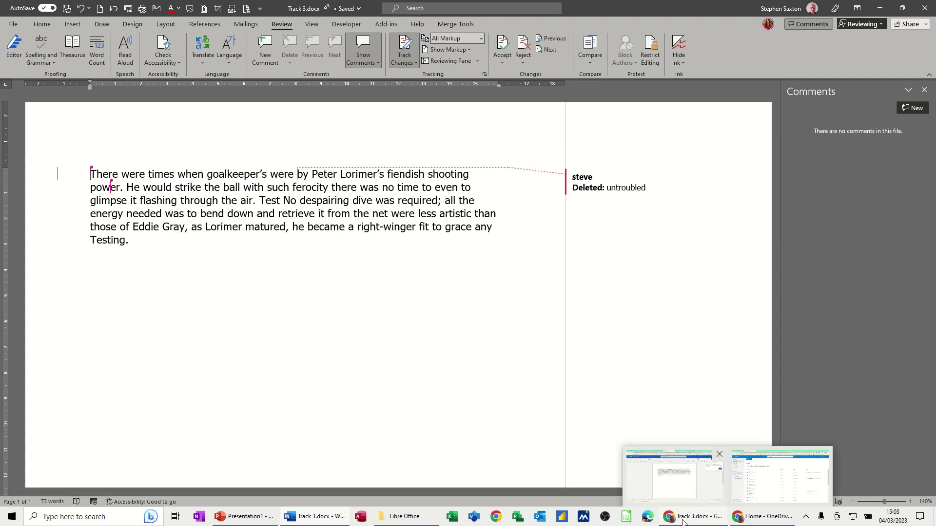
{"action": "left_click", "coordinate": [673, 475]}
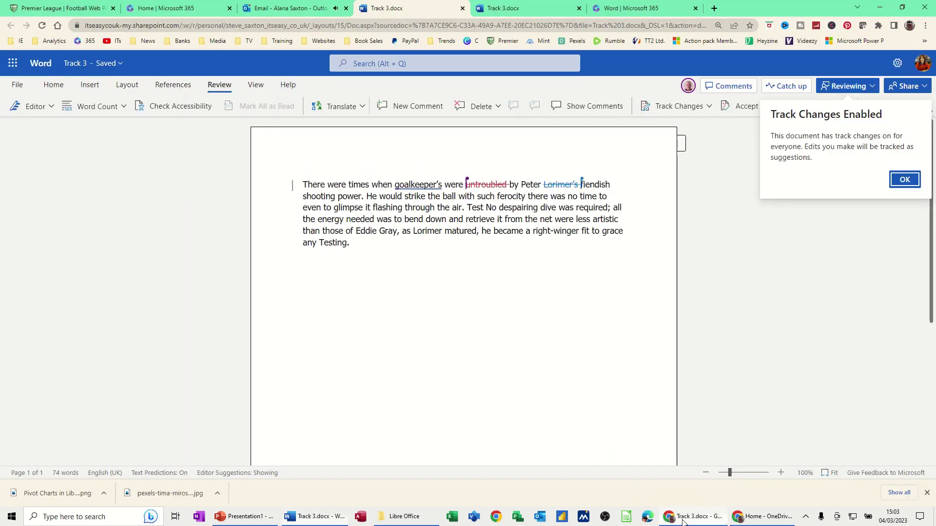
In Word for the web, dismiss the Track Changes notice and delete the later 'Lorimer' as tracked
{"action": "left_click", "coordinate": [905, 180]}
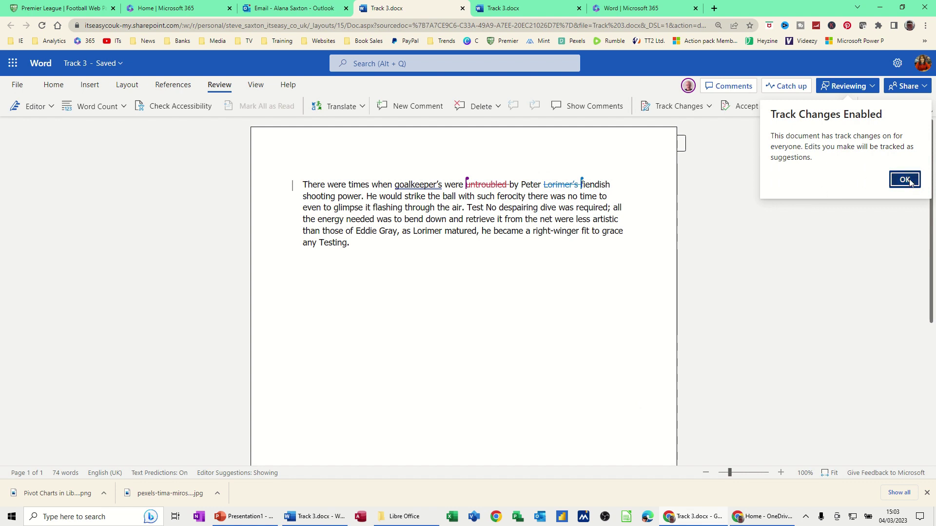
{"action": "key", "text": "ctrl+Tab"}
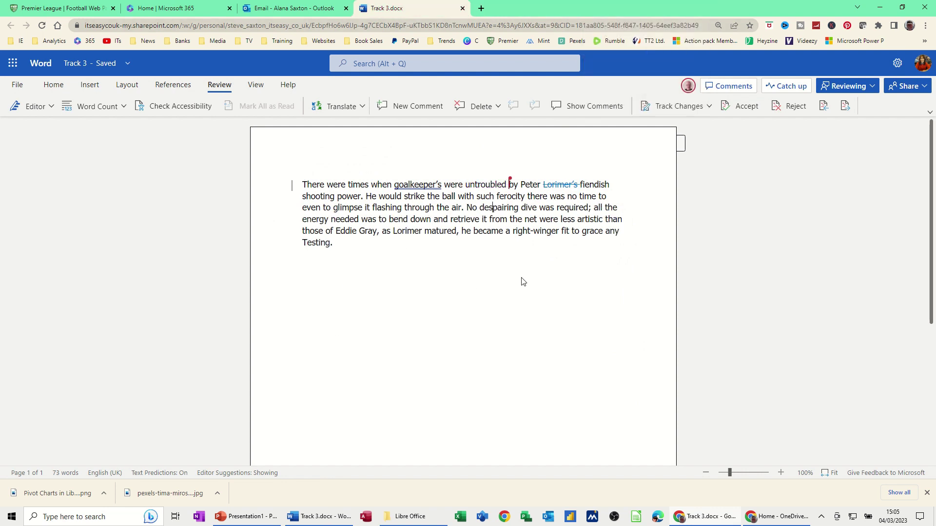
{"action": "double_click", "coordinate": [405, 231]}
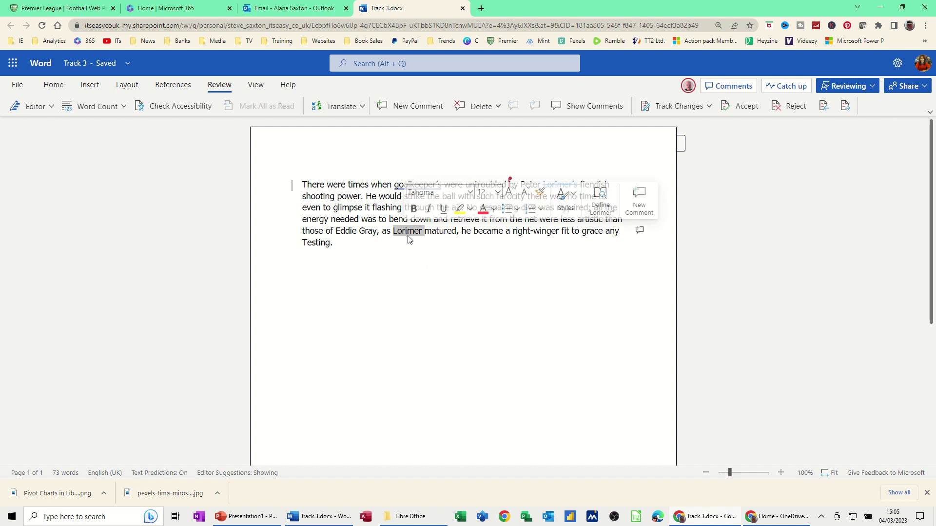
{"action": "key", "text": "Delete"}
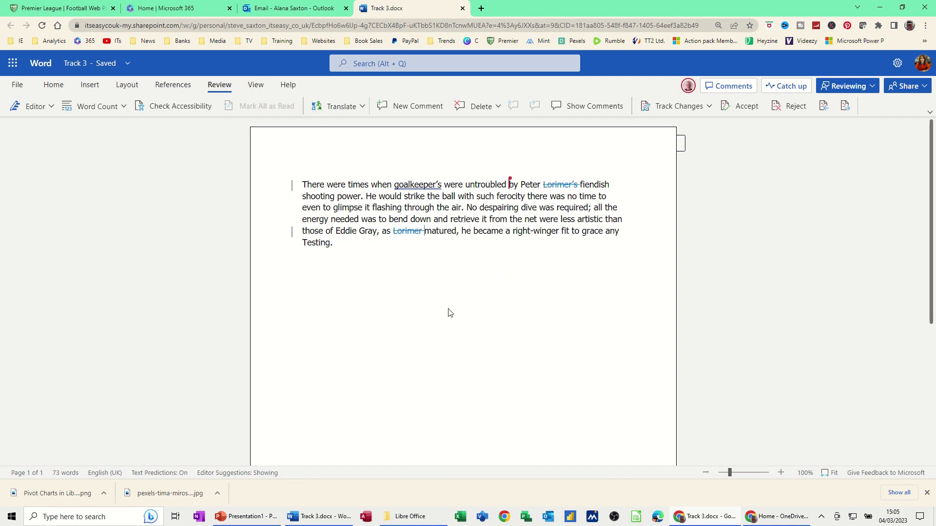
{"action": "left_click", "coordinate": [342, 512]}
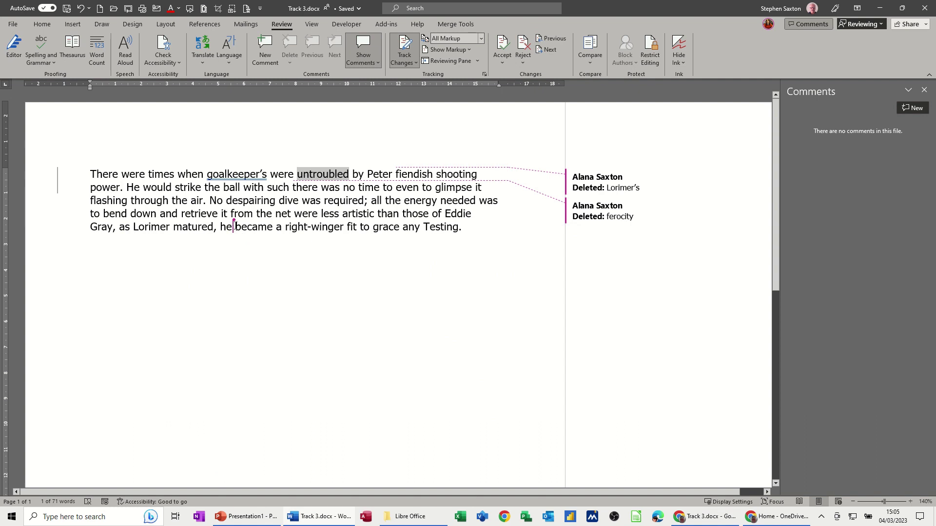
Sync desktop Word so balloons show deletions of 'untroubled', 'Lorimer’s' and 'Lorimer', with 'ferocity' restored
{"action": "left_click", "coordinate": [244, 242]}
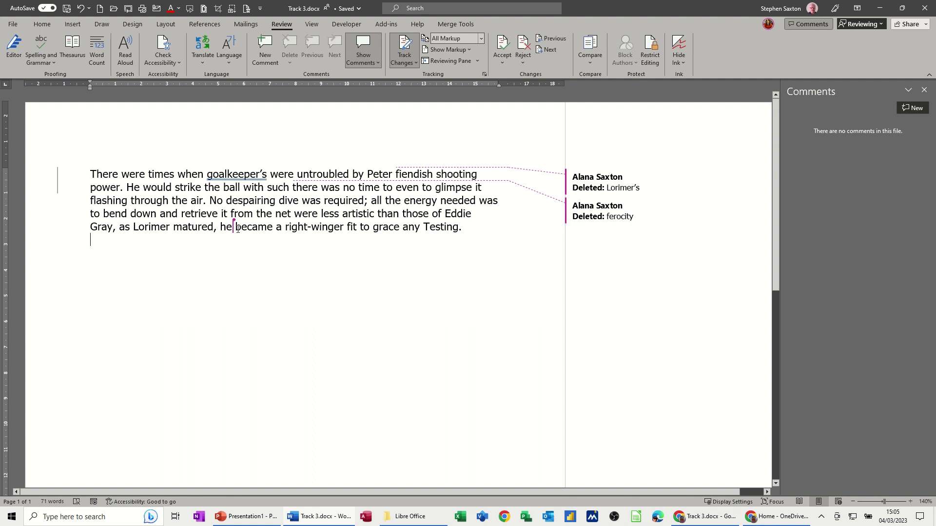
{"action": "key", "text": "ctrl+z"}
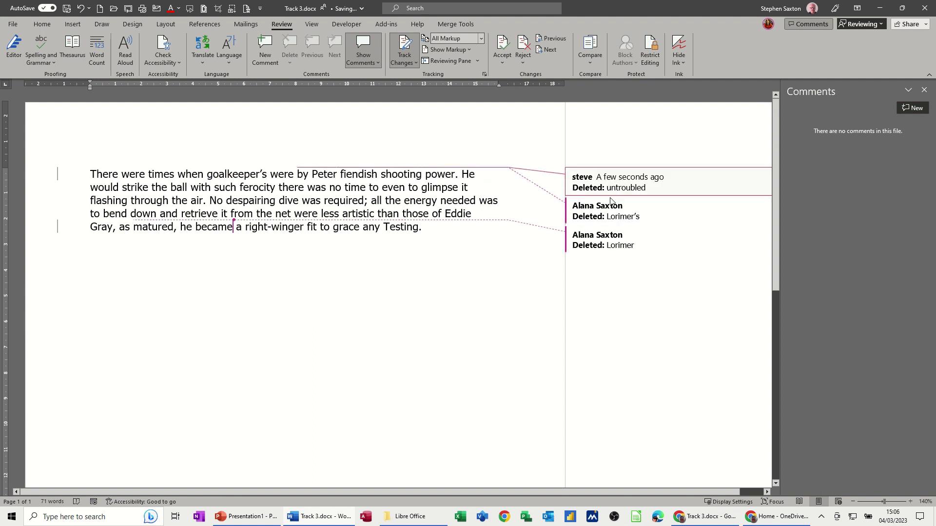